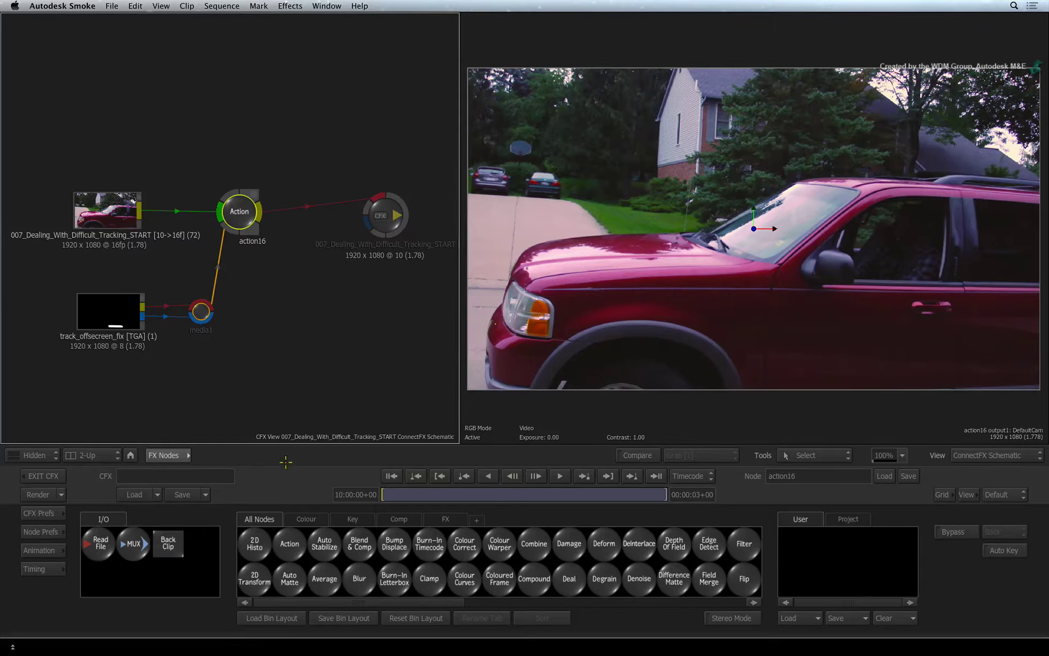
Show the source truck clip in the viewer, zoomed in on the front fender and EXPLORER lettering
left_click(110, 208)
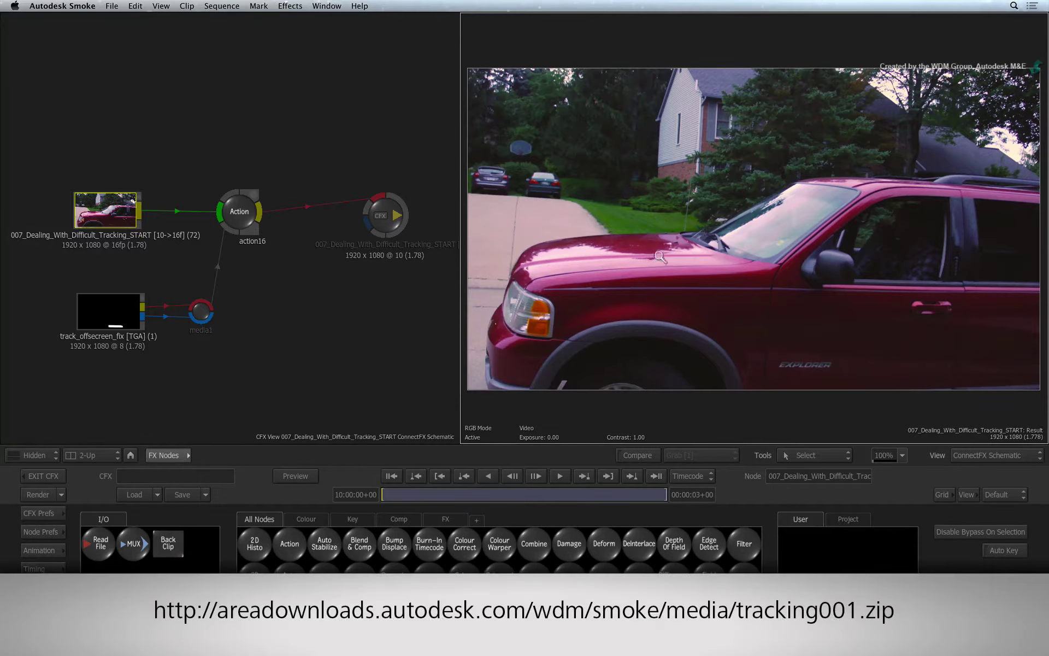
left_click_drag(660, 256, 807, 263)
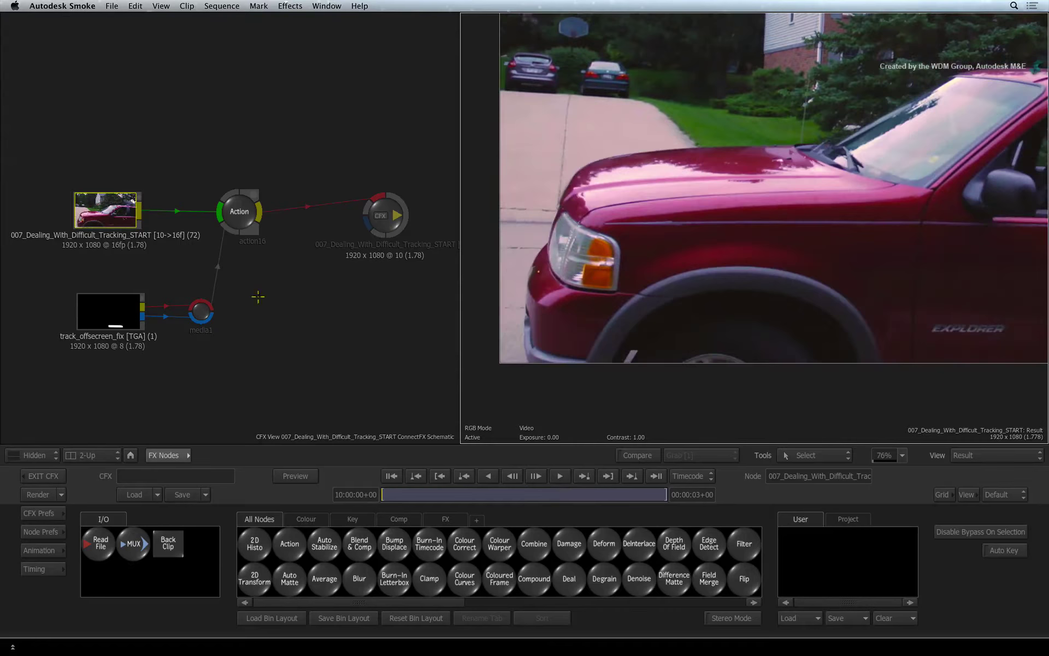
Open the Action composite, select axis1 carrying the patch image, and launch its Stabilizer tracker
left_click(238, 221)
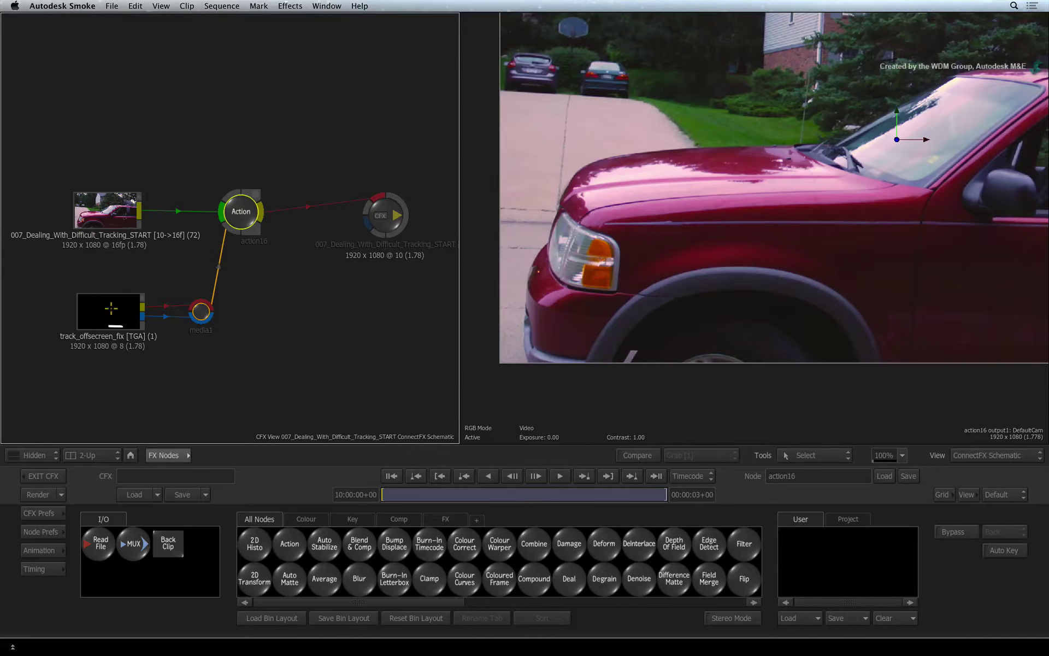
left_click(113, 304)
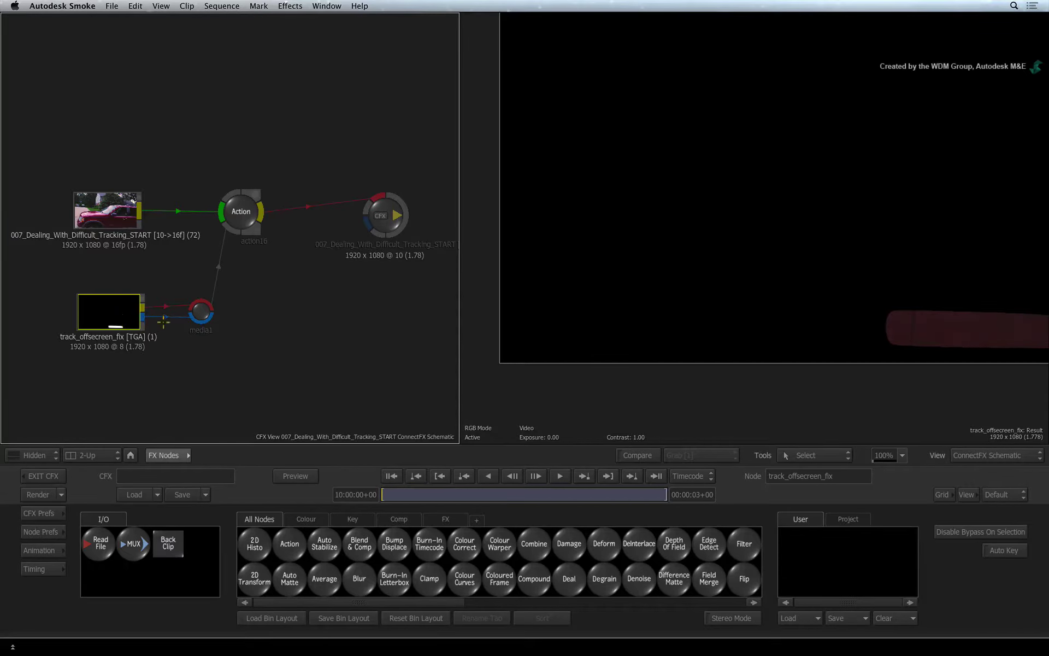
double_click(237, 218)
left_click(237, 218)
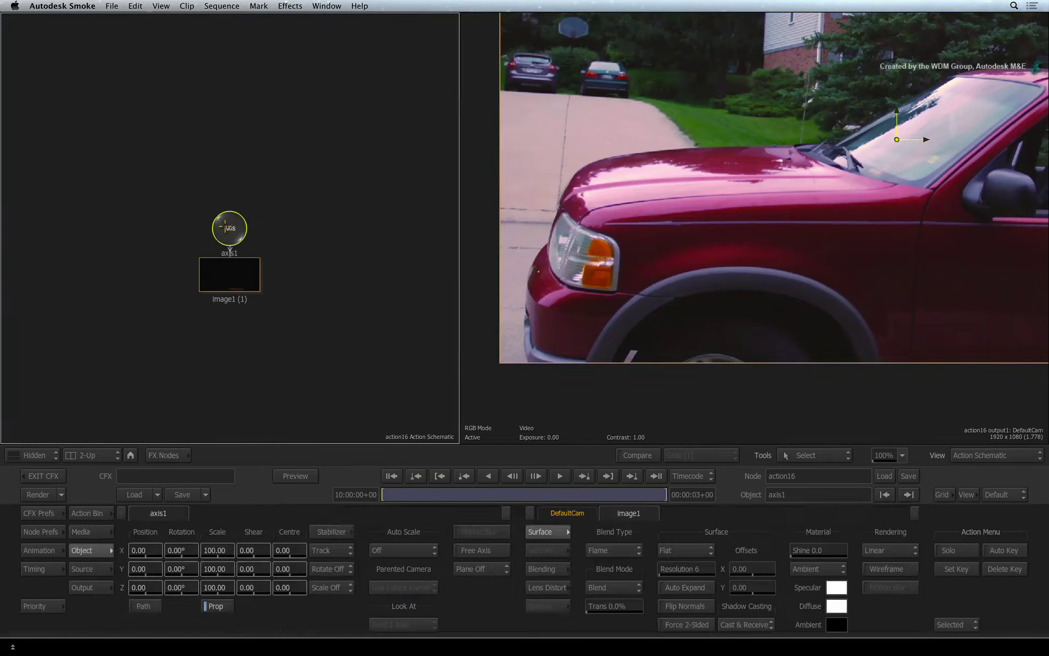
left_click(902, 455)
left_click(898, 448)
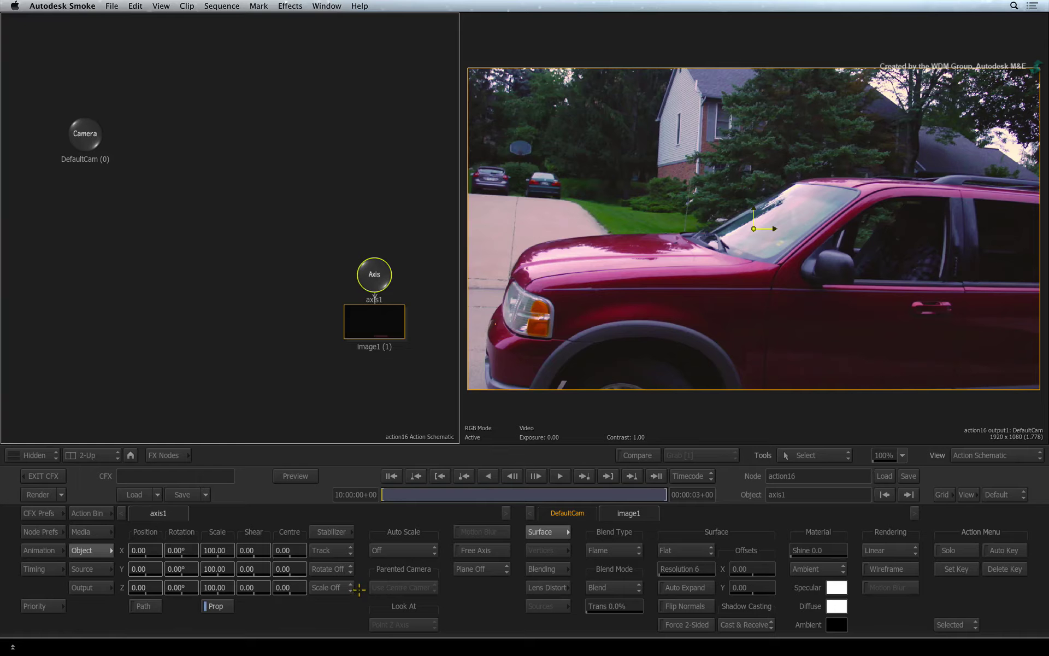
left_click(329, 532)
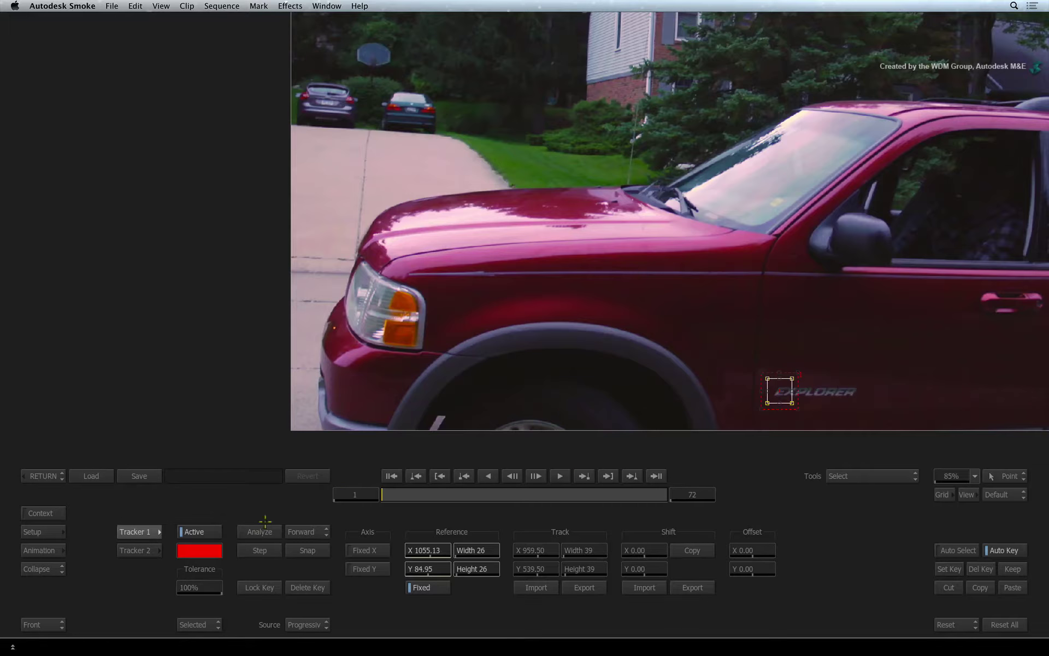
Analyze Tracker 1 on the EXPLORER lettering, delete the drifting keyframes with Option+D, and check past frame 46
left_click(262, 529)
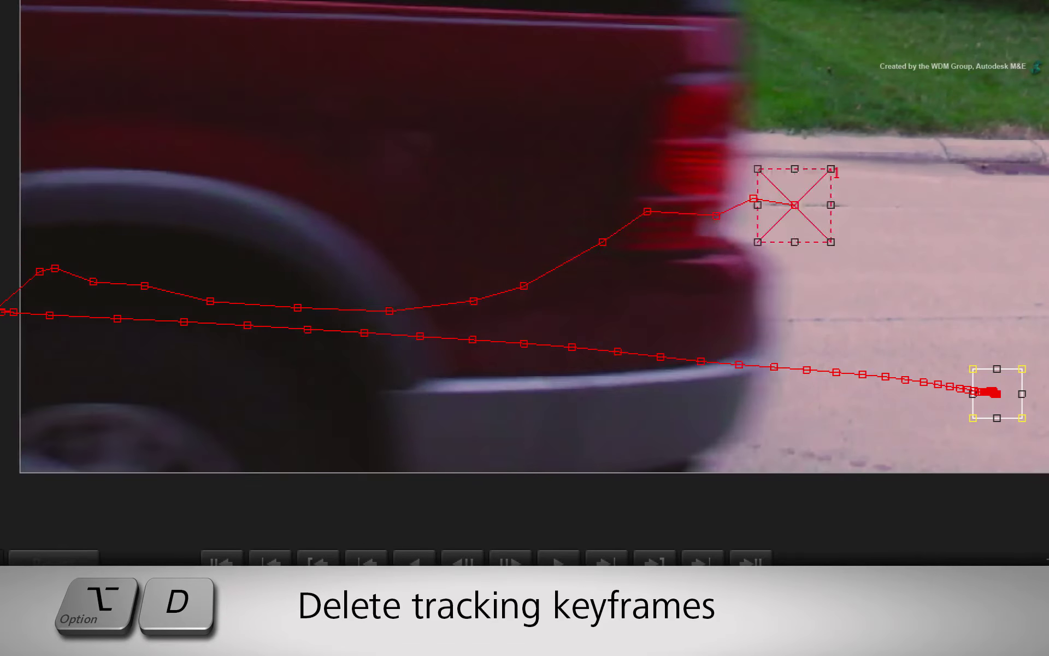
key("alt+d")
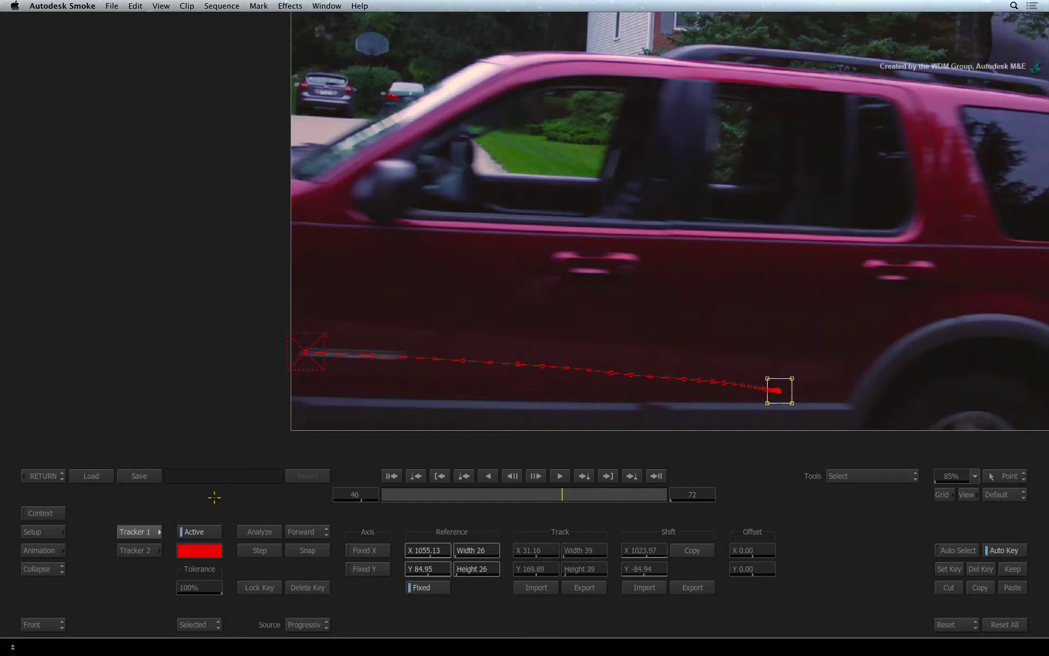
mouse_move(569, 500)
left_mouse_down()
mouse_move(600, 486)
mouse_move(569, 487)
left_mouse_up()
Insert a keyframe at frame 72 on Tracker 1's shift curve (x 2935.4, y −183.888)
left_click(642, 549)
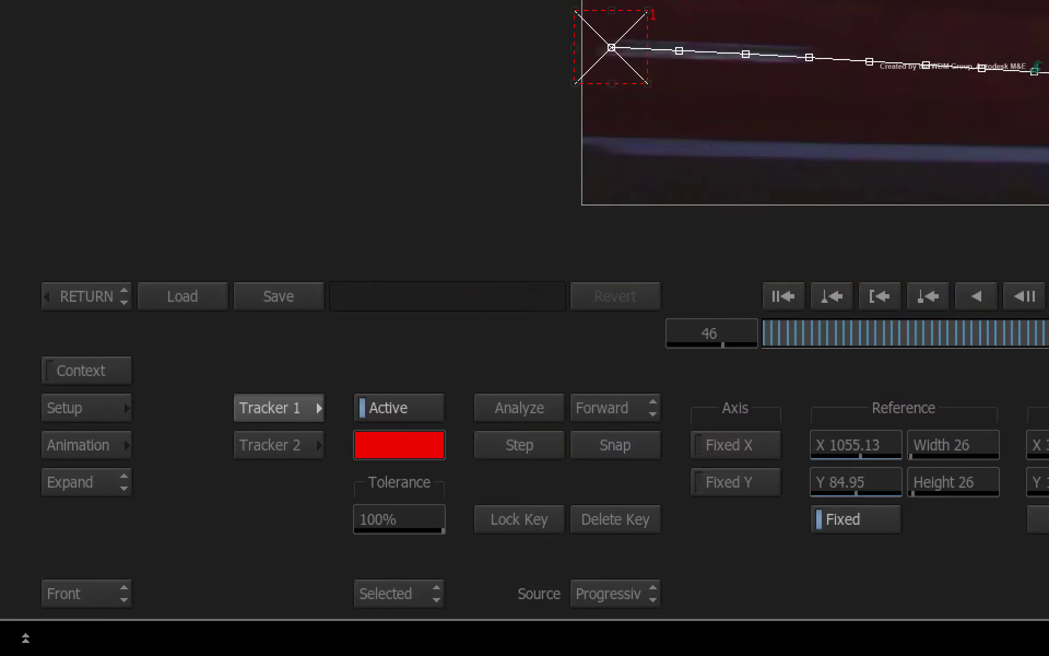
left_click(102, 437)
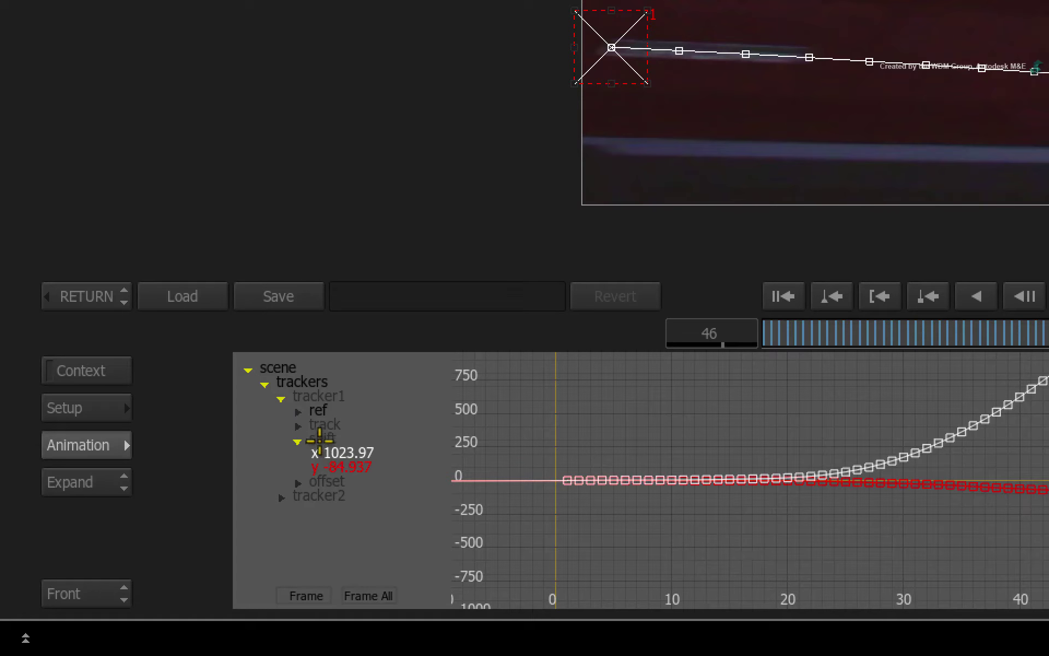
left_click(321, 437)
left_click(360, 595)
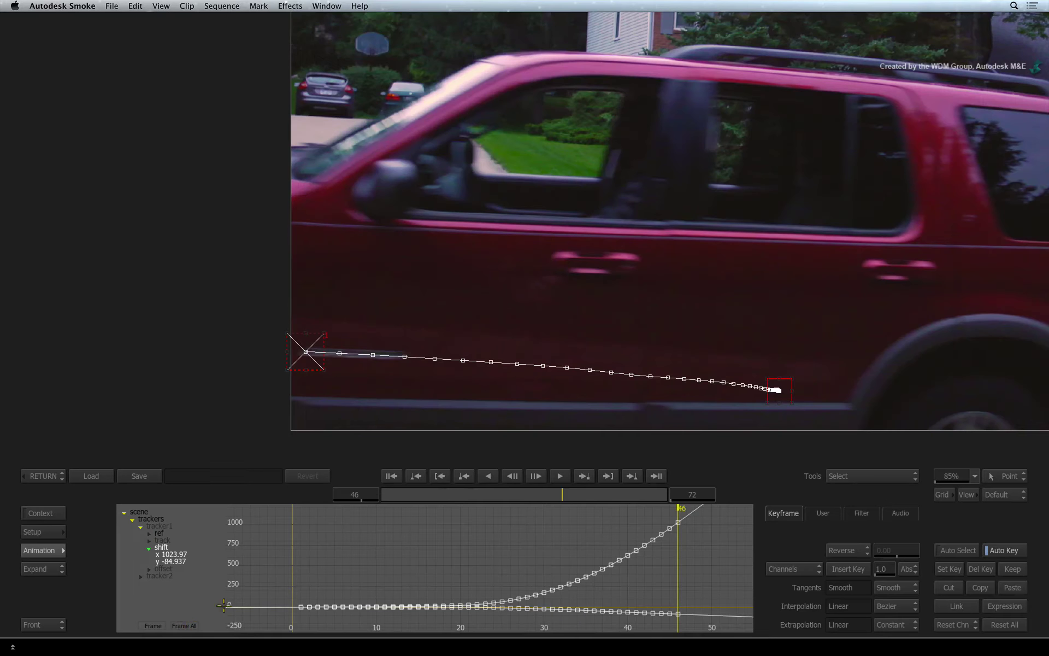
left_click_drag(494, 531, 344, 569)
left_click_drag(503, 557, 486, 607)
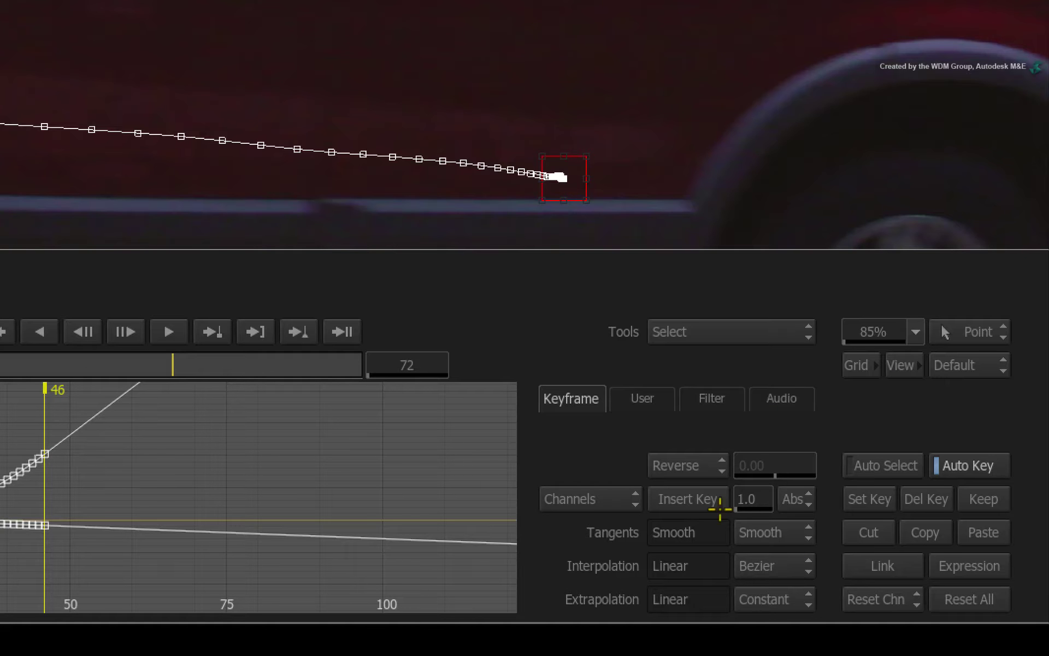
left_click(342, 331)
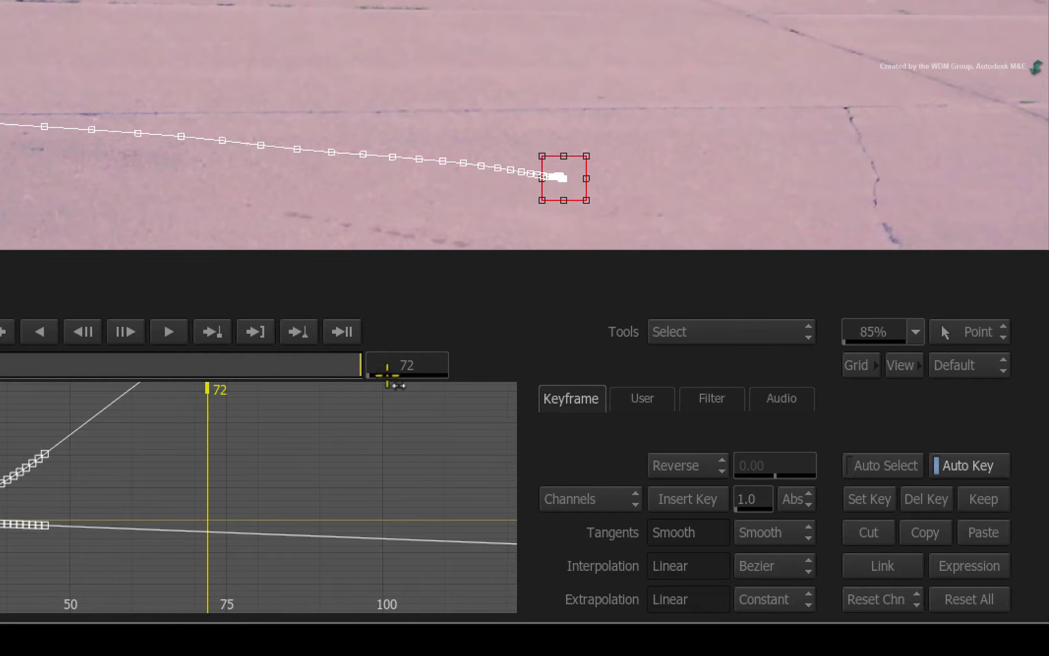
left_click(870, 498)
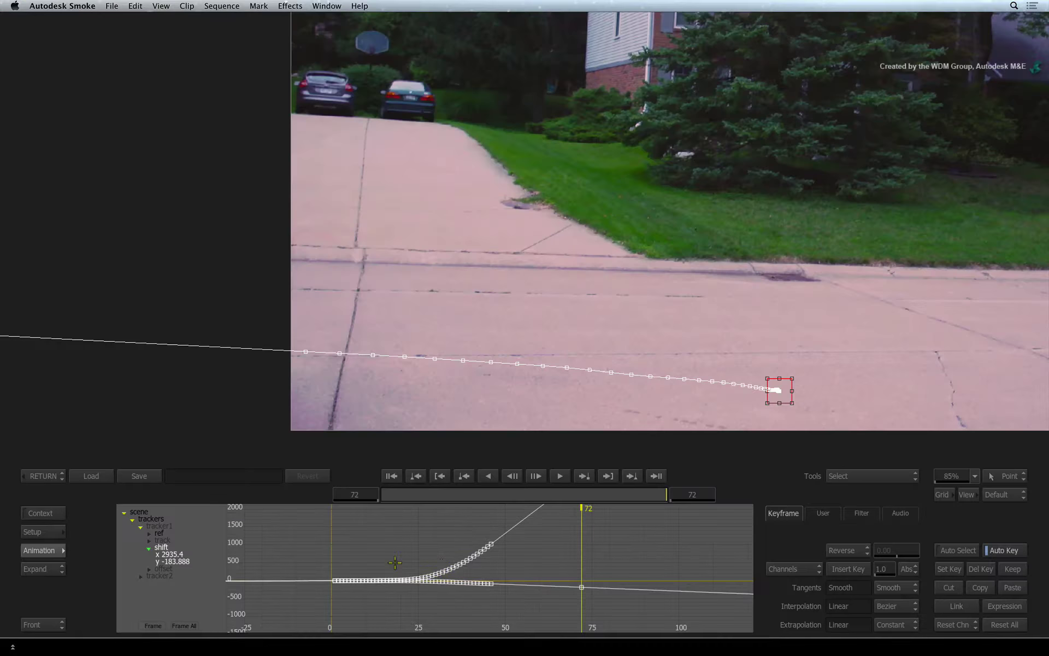
left_click(184, 625)
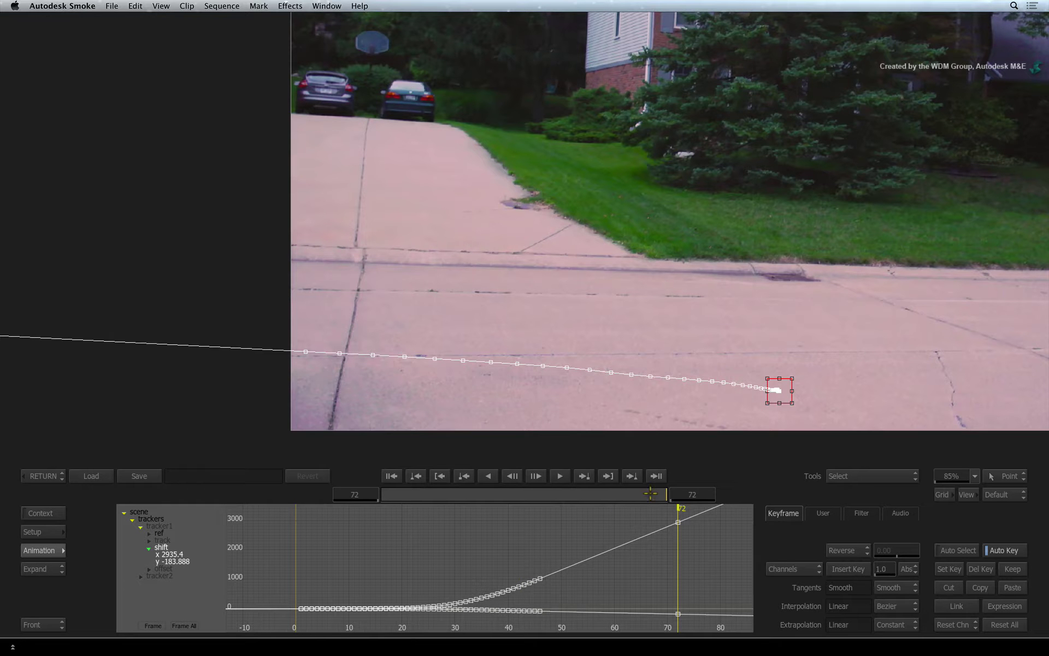
left_click(29, 549)
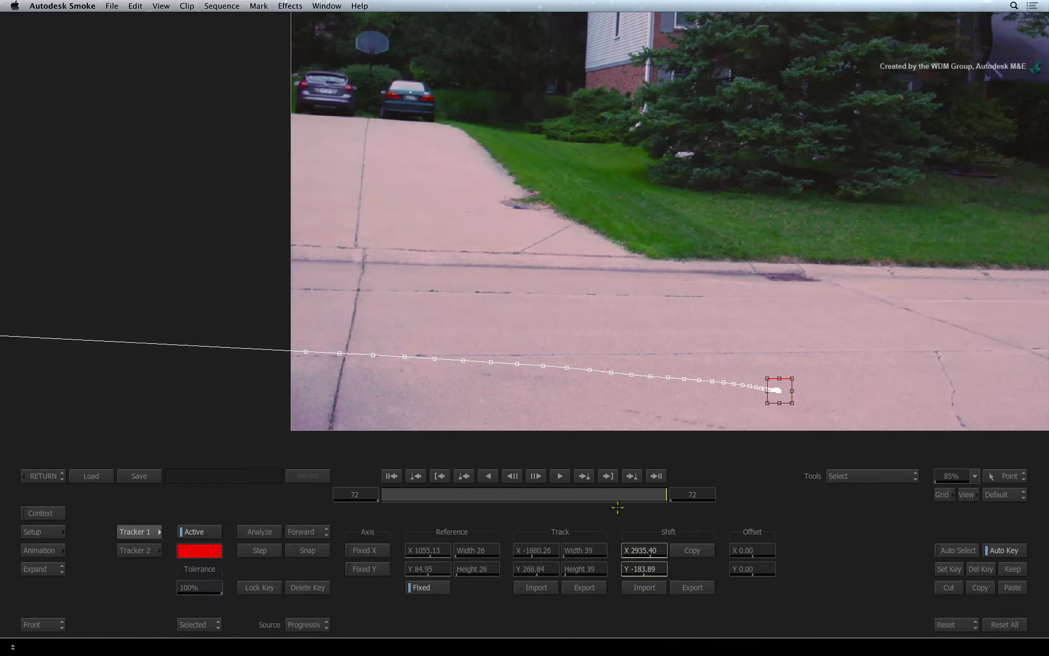
left_click_drag(651, 493, 568, 493)
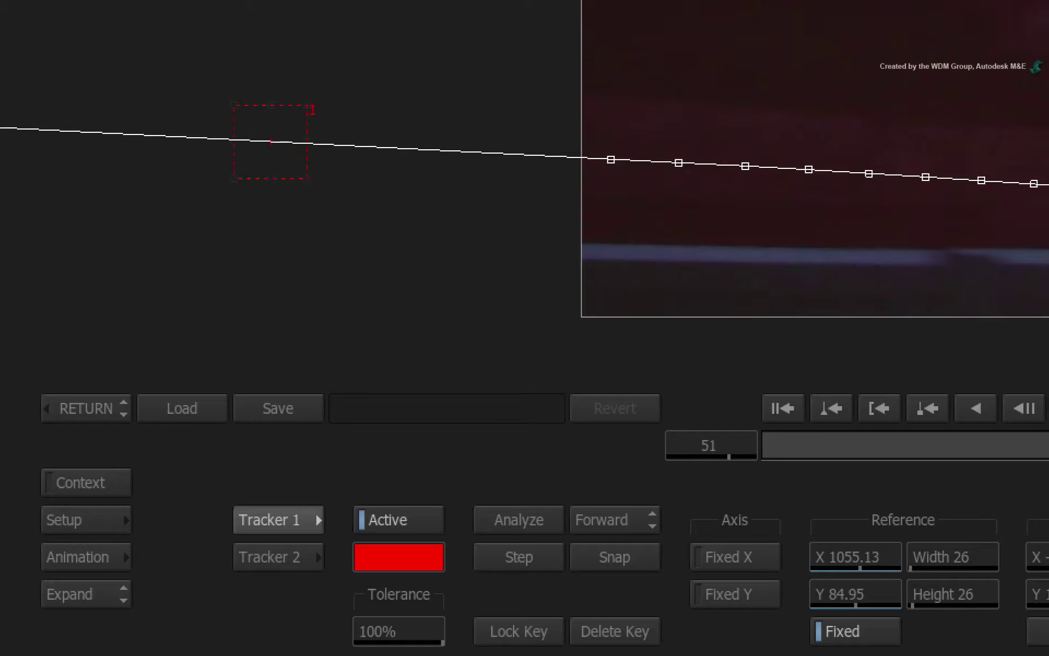
key("Left")
key("Left")
key("Left")
key("Left")
key("Right")
key("Right")
key("Right")
key("Right")
key("Right")
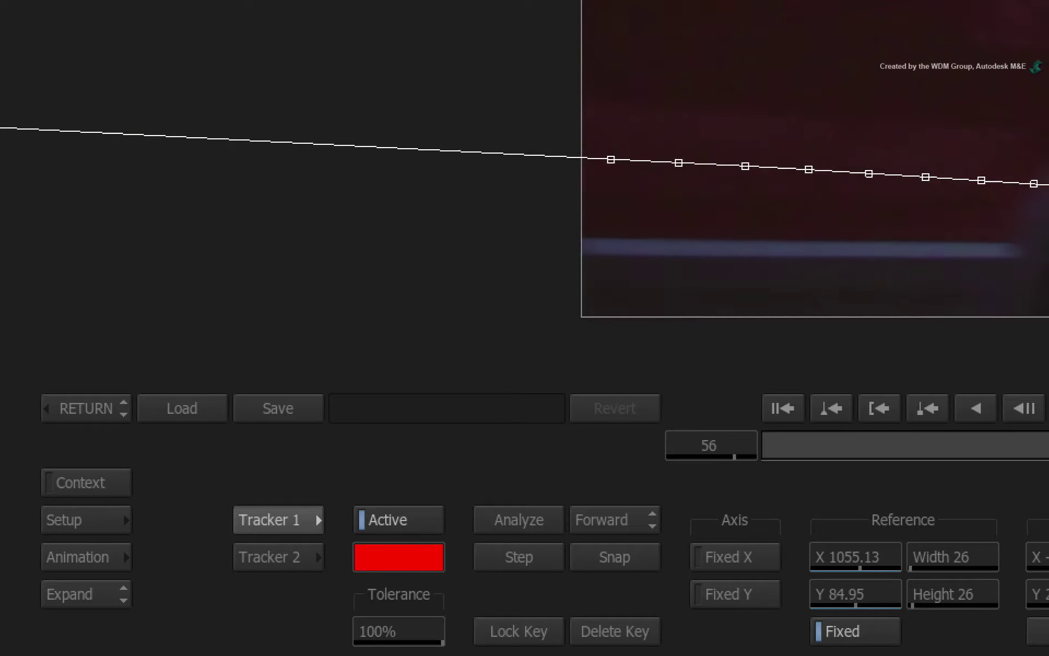
key("Left")
key("Left")
key("Left")
key("Left")
key("Left")
key("Left")
key("Left")
key("Left")
key("Left")
key("Left")
key("Right")
key("Right")
key("Right")
key("Right")
key("Right")
key("Right")
key("Right")
key("Right")
key("Right")
key("Right")
key("Right")
key("Right")
key("Left")
key("Left")
key("Left")
key("Left")
key("Left")
key("Left")
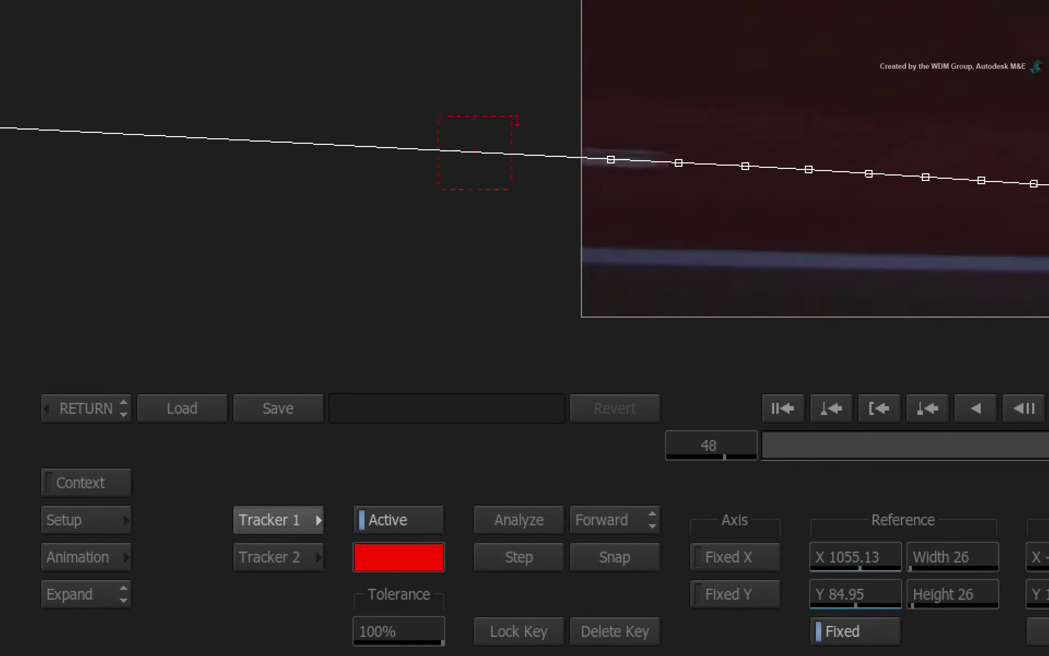
key("Right")
key("Right")
key("Right")
key("Right")
key("Right")
key("Right")
key("Right")
key("Right")
key("Right")
key("Left")
key("Left")
key("Left")
key("Left")
key("Left")
key("Left")
key("Left")
key("Left")
key("Left")
key("Left")
key("Left")
key("Left")
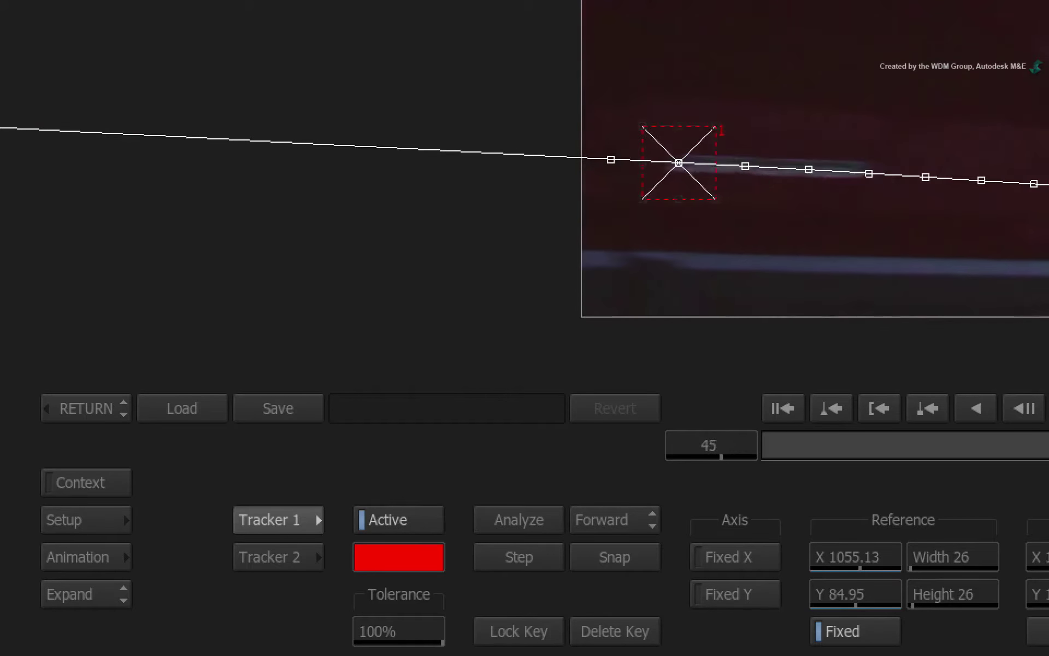
key("Right")
key("Right")
key("Right")
key("Right")
key("Right")
key("Right")
key("Right")
key("Right")
key("Left")
key("Left")
key("Left")
key("Left")
key("Left")
key("Left")
key("Left")
key("Left")
key("Left")
key("Left")
key("Left")
key("Left")
key("Left")
key("Right")
key("Right")
key("Right")
key("Right")
key("Right")
key("Right")
key("Right")
key("Right")
key("Right")
key("Right")
key("Right")
key("Right")
key("Right")
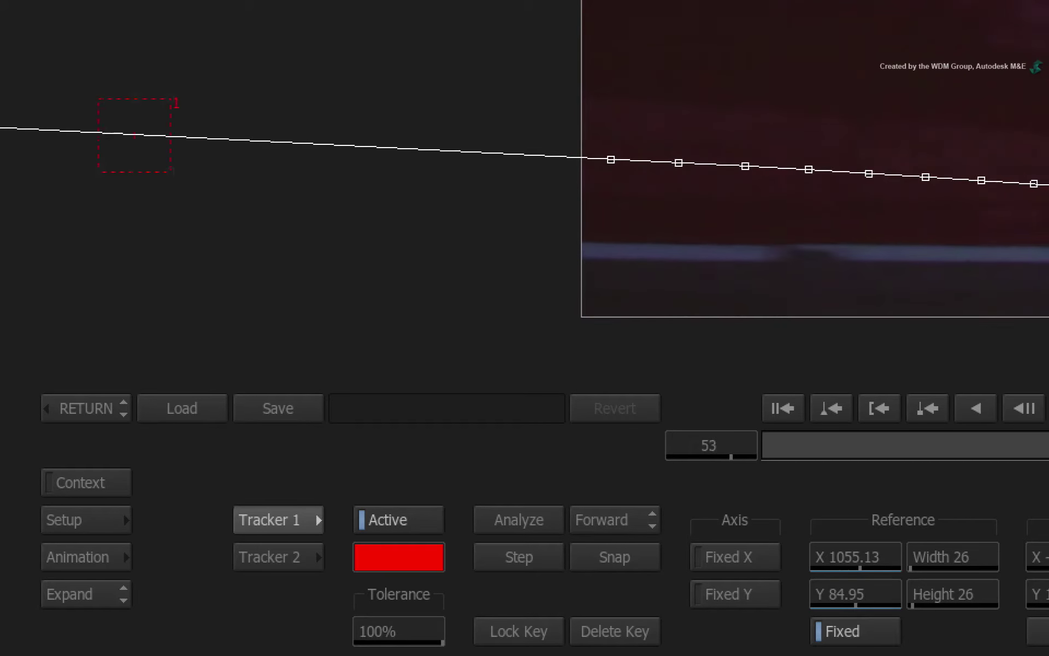
key("Left")
key("Left")
key("Left")
key("Left")
key("Left")
key("Left")
key("Left")
key("Left")
key("Left")
key("Left")
key("Right")
key("Right")
key("Right")
key("Right")
key("Right")
key("Right")
key("Right")
left_click(780, 410)
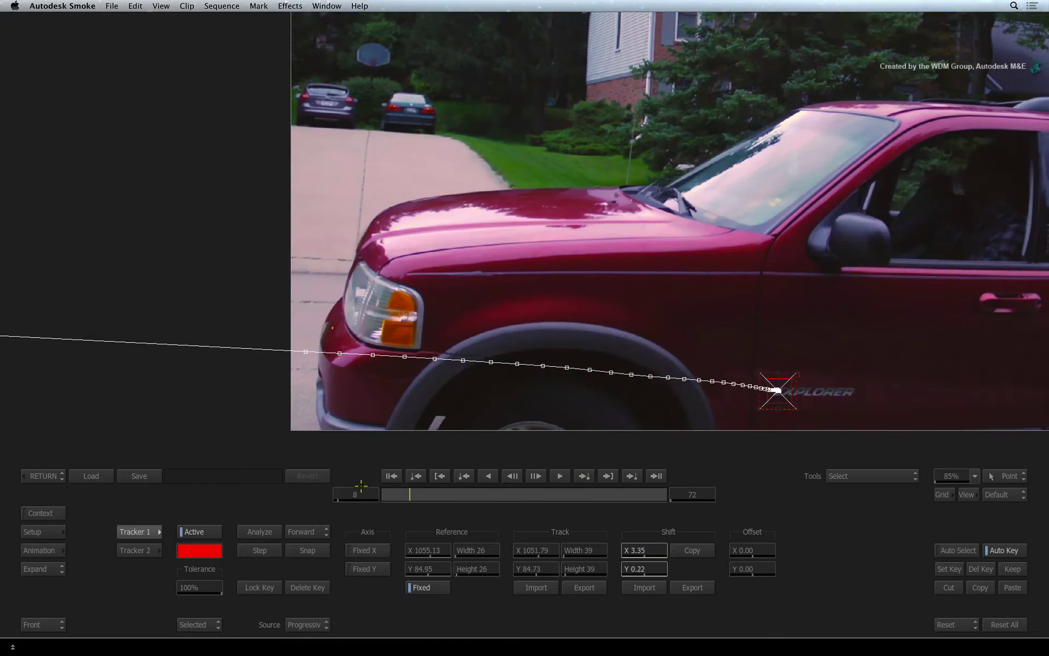
key("space")
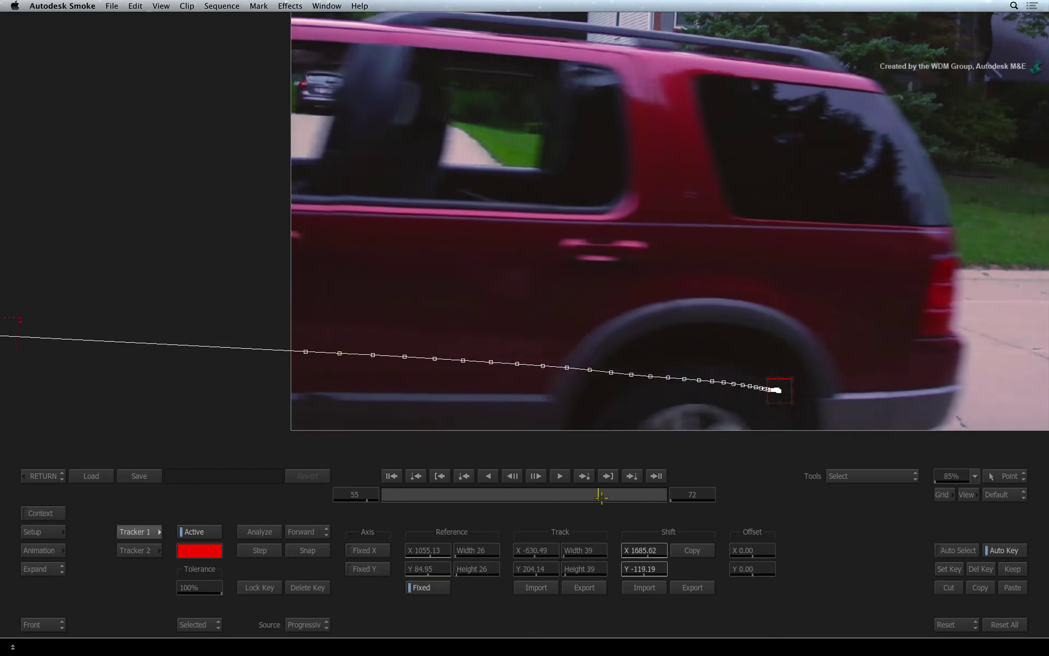
left_click_drag(596, 496, 317, 499)
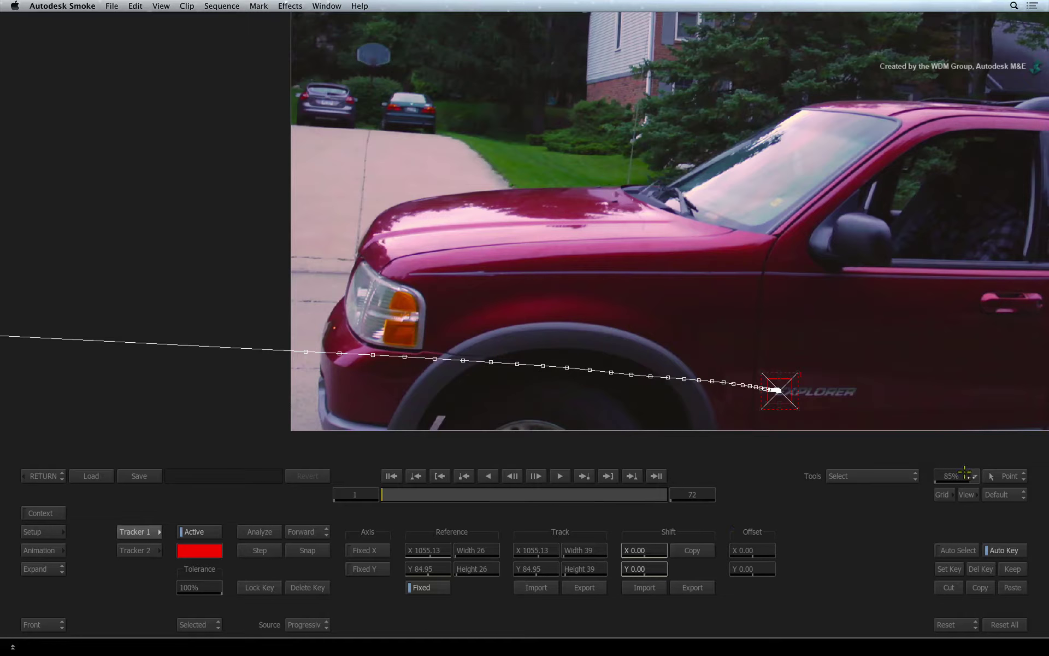
Zoom the viewer to 76%, reset the stabilizer, and delete drifting keyframes back to frame 46
left_click(965, 473)
left_click(967, 445)
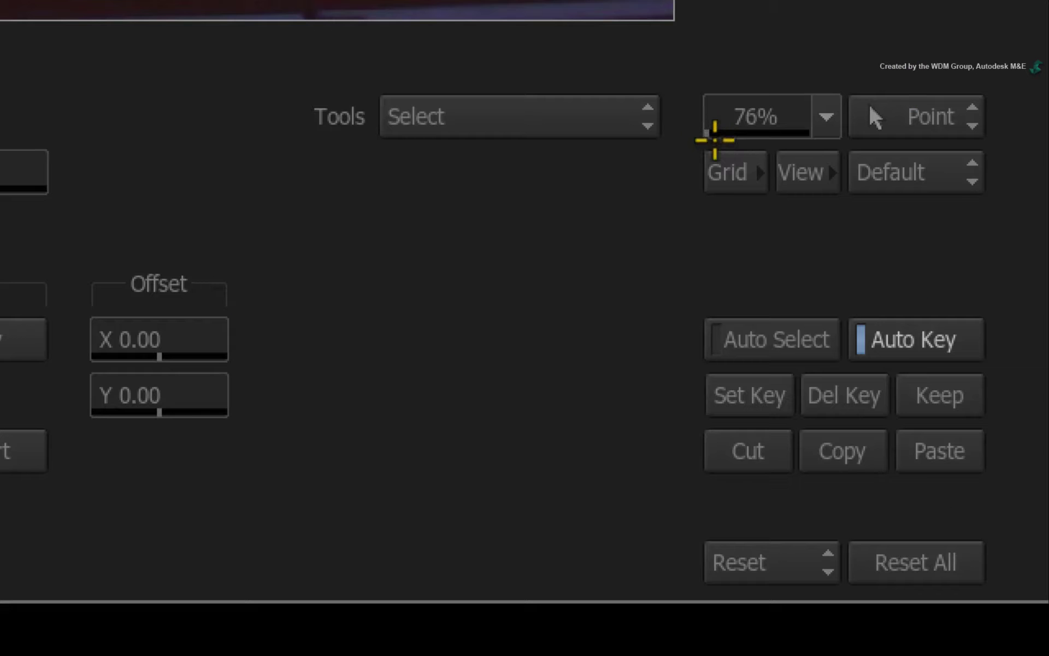
left_click(801, 560)
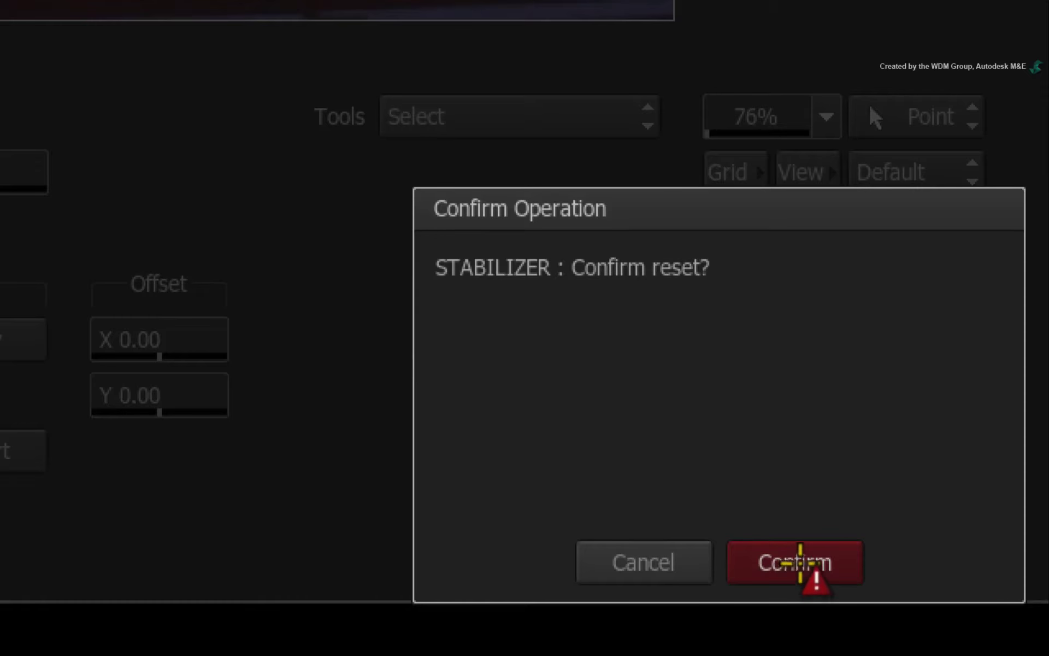
left_click(800, 563)
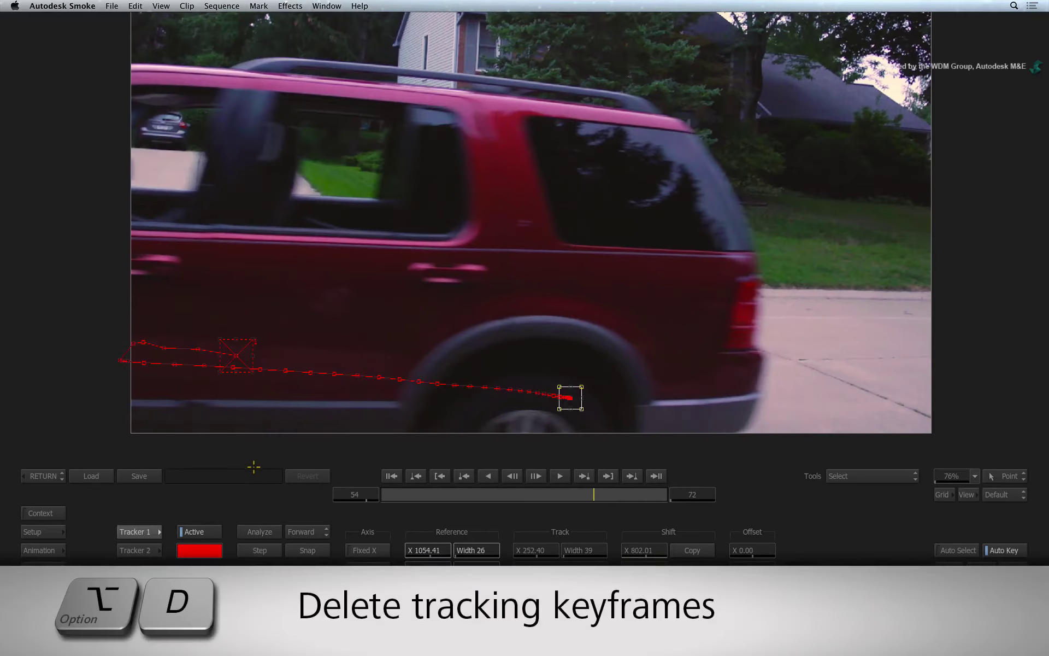
key("Left")
key("Left")
key("Left")
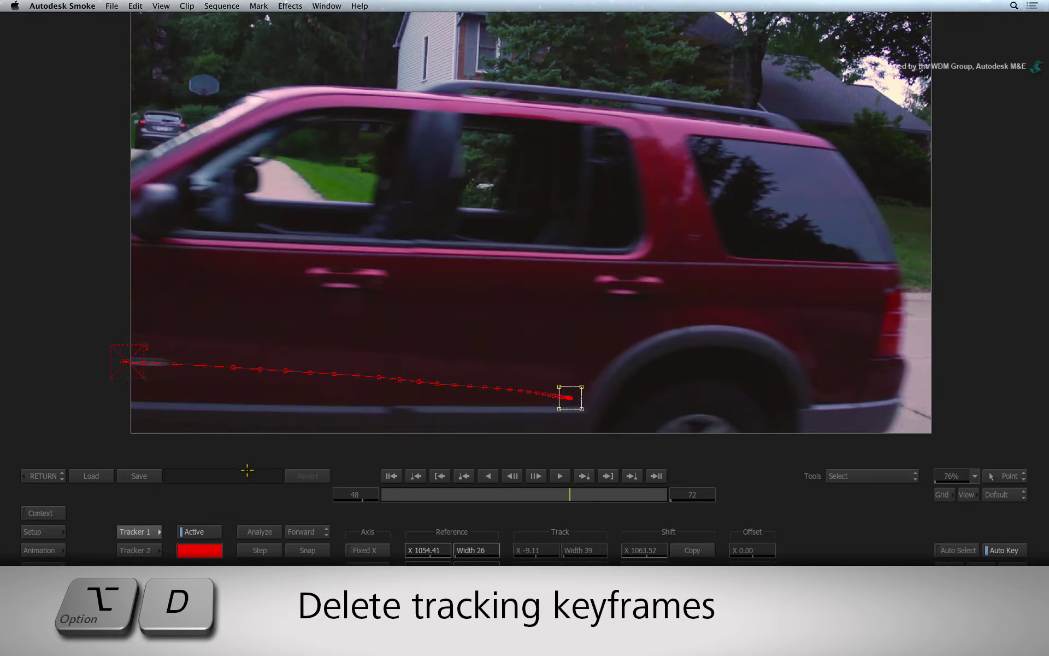
key("Left")
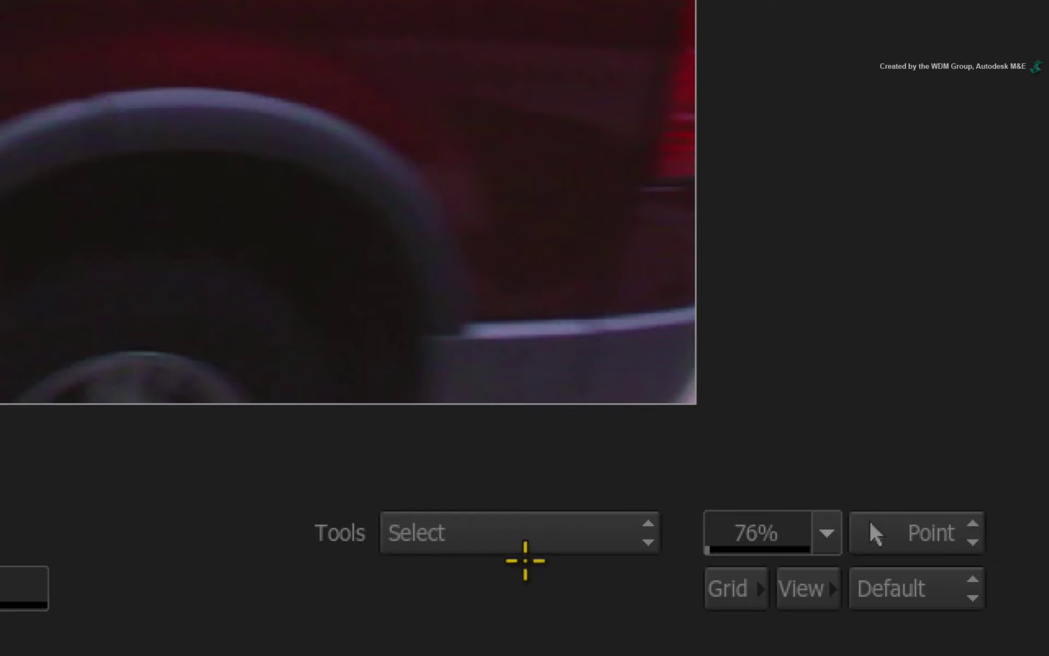
Add a new, larger tracking reference on the rear door handle at X 1375.66, Y 357.74
left_click(877, 476)
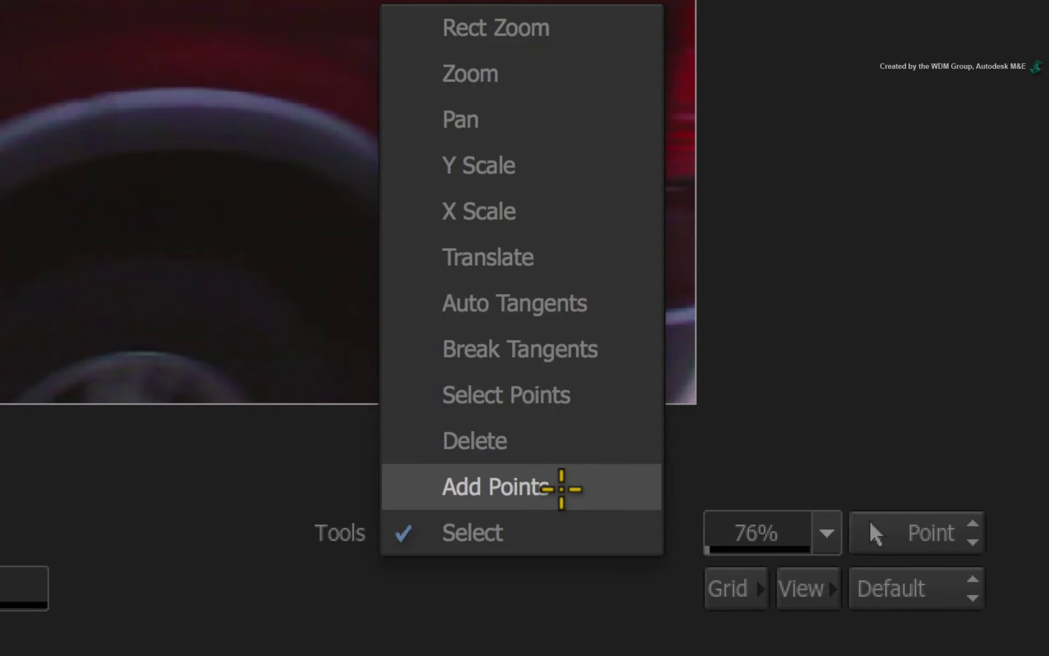
left_click(559, 489)
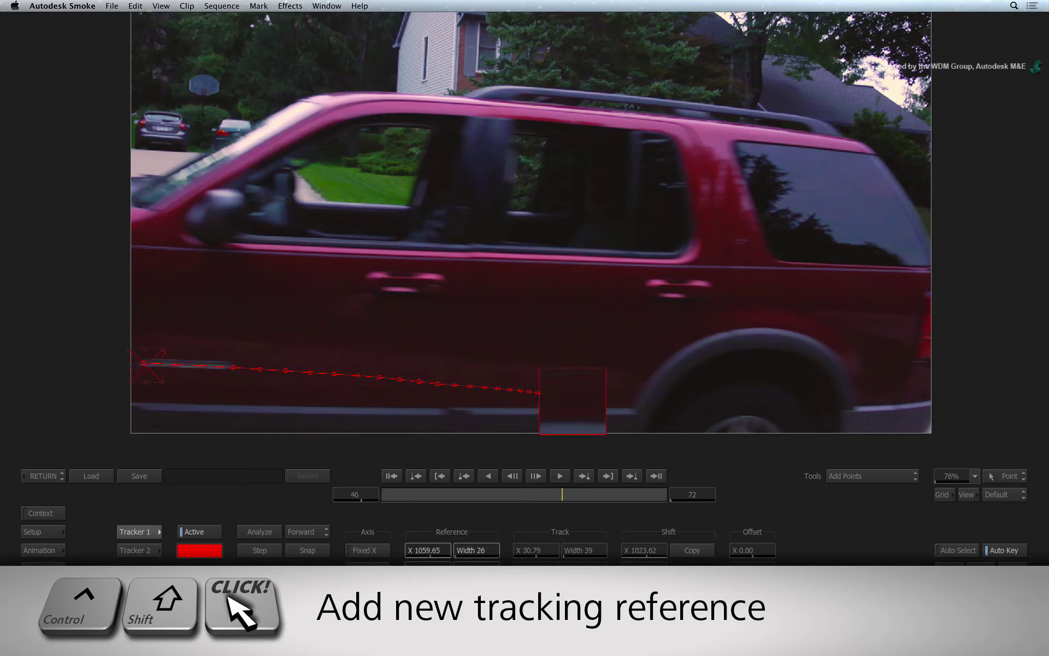
left_click(586, 362, "ctrl+shift")
left_click_drag(586, 362, 565, 283)
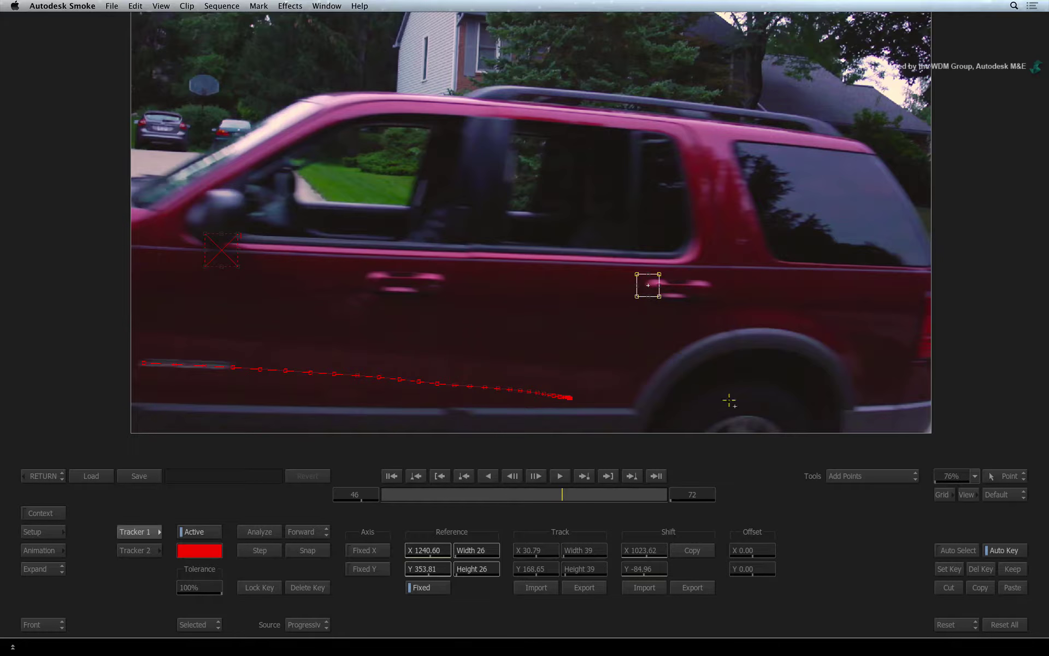
left_click(872, 475)
left_click(876, 491)
left_click_drag(653, 285, 705, 283)
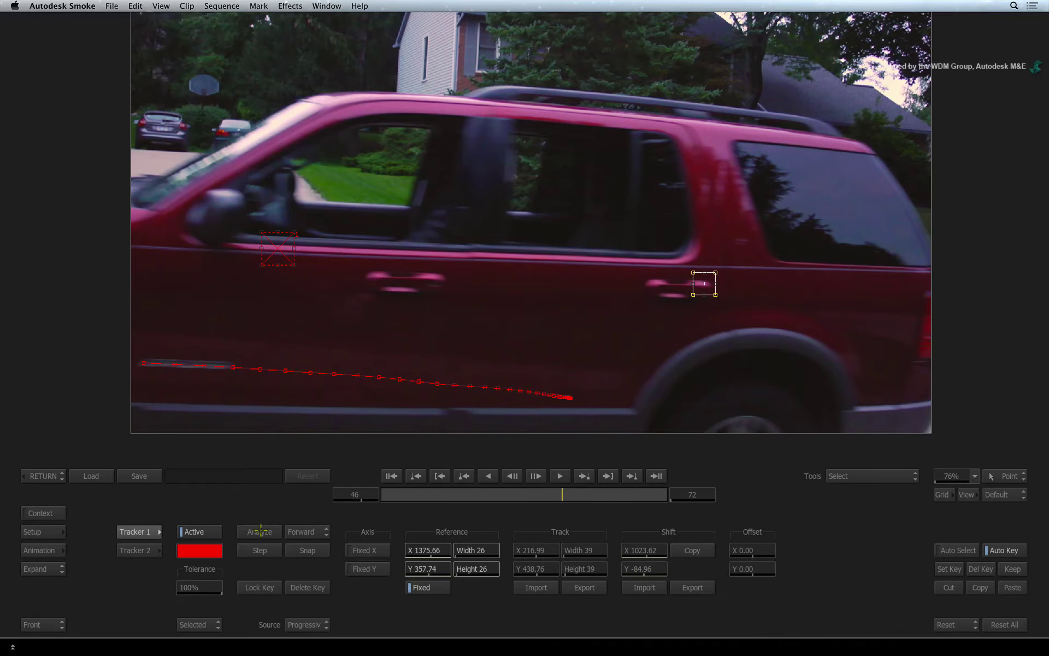
Analyze the door-handle track, then play the clip in reverse to review the path
left_click(262, 530)
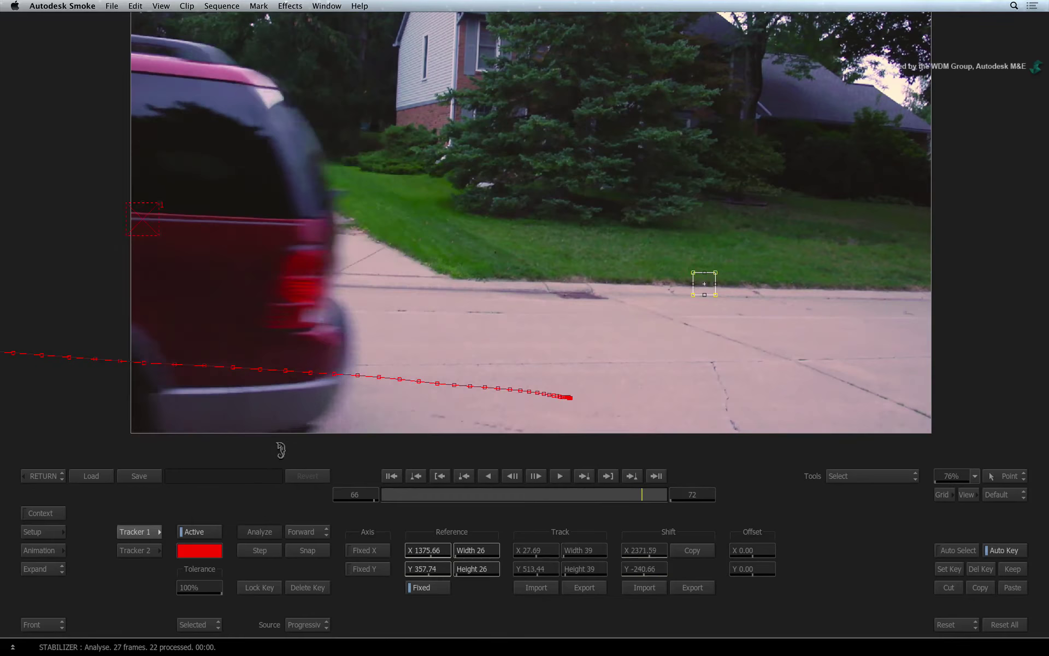
key("j")
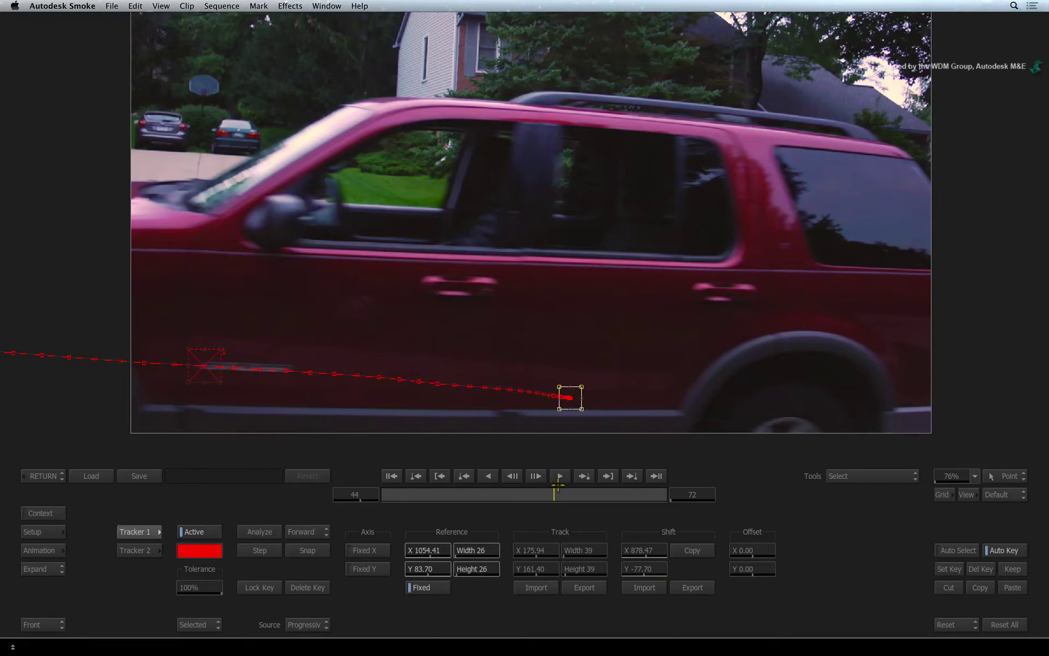
Reset all tracker settings, re-analyse from the first frame, and trim keyframes back to frame 46
left_click(1004, 624)
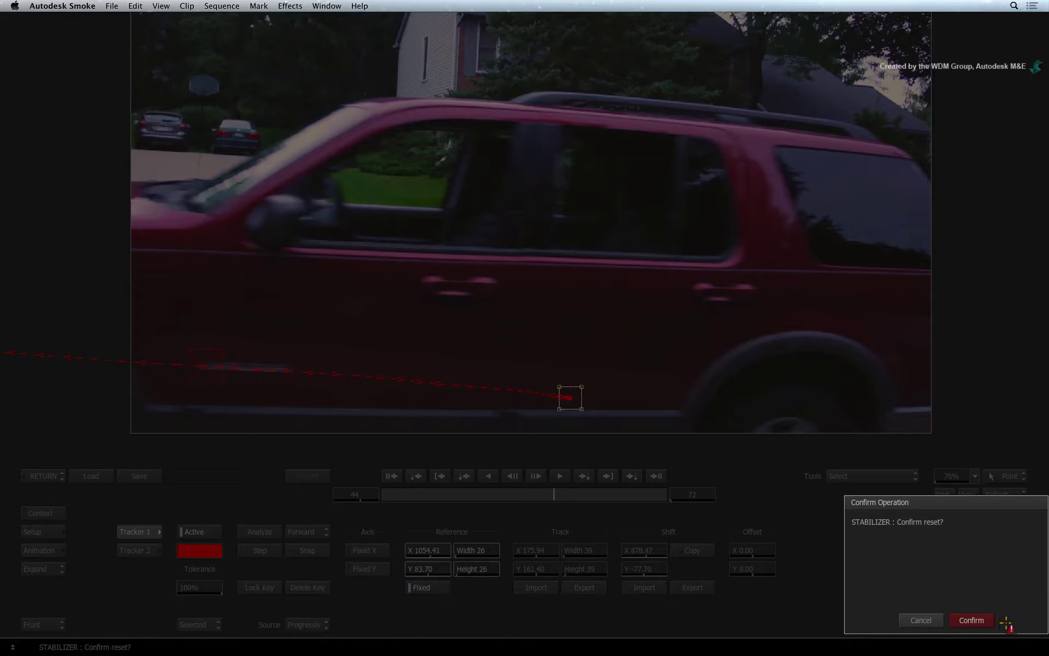
left_click(975, 620)
left_click(393, 476)
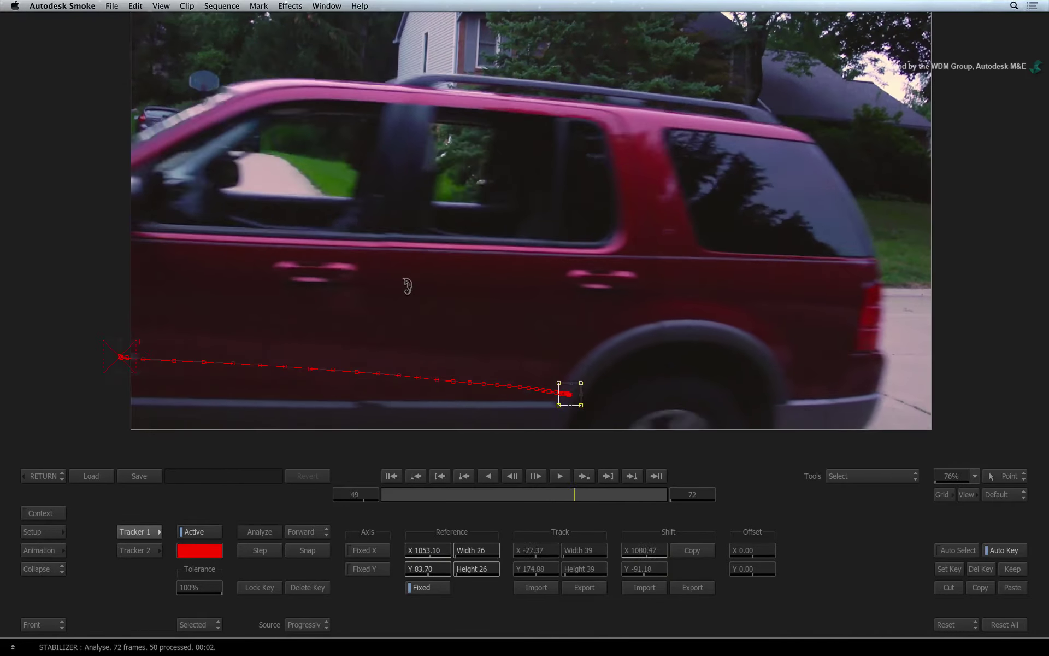
key("alt+d")
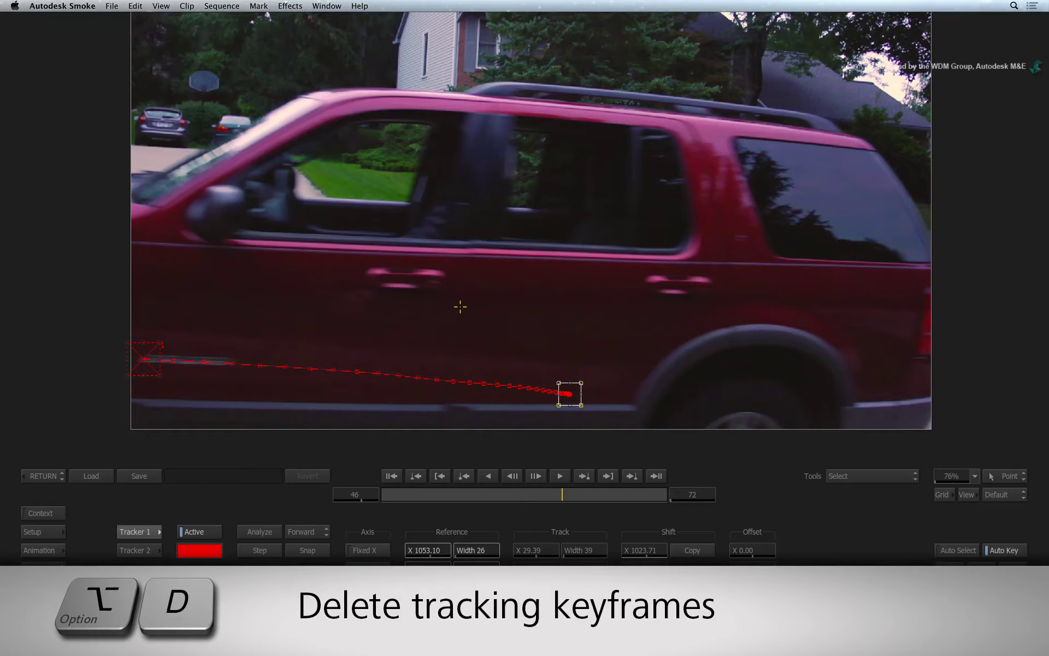
Snap the reference onto the track at X 29.39, Y 168.68 and scrub to verify
left_click_drag(447, 290, 613, 279)
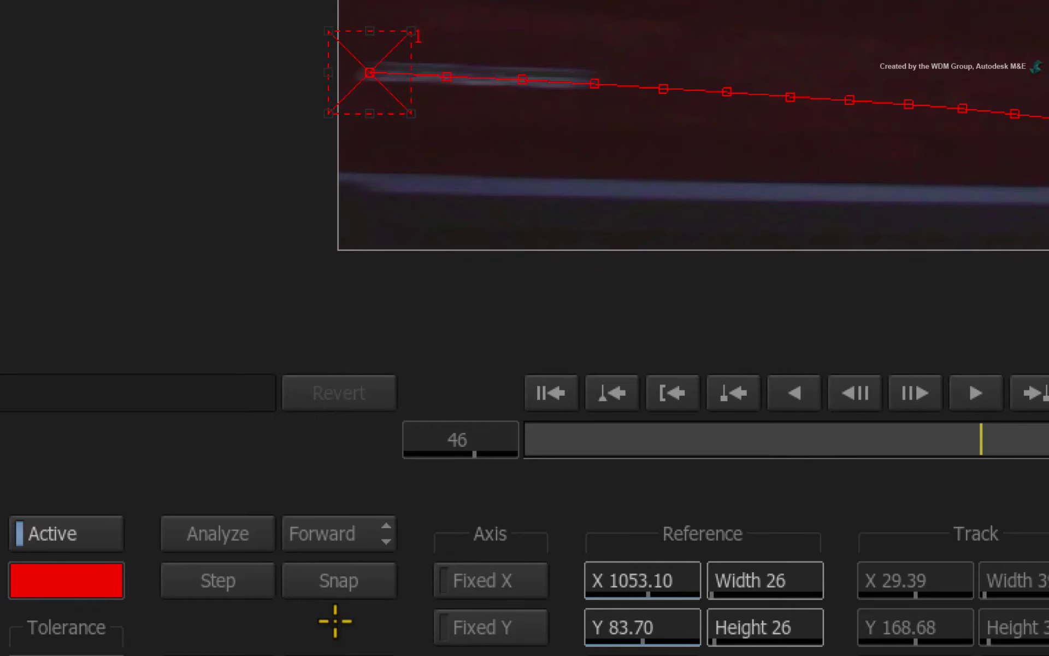
left_click(375, 578)
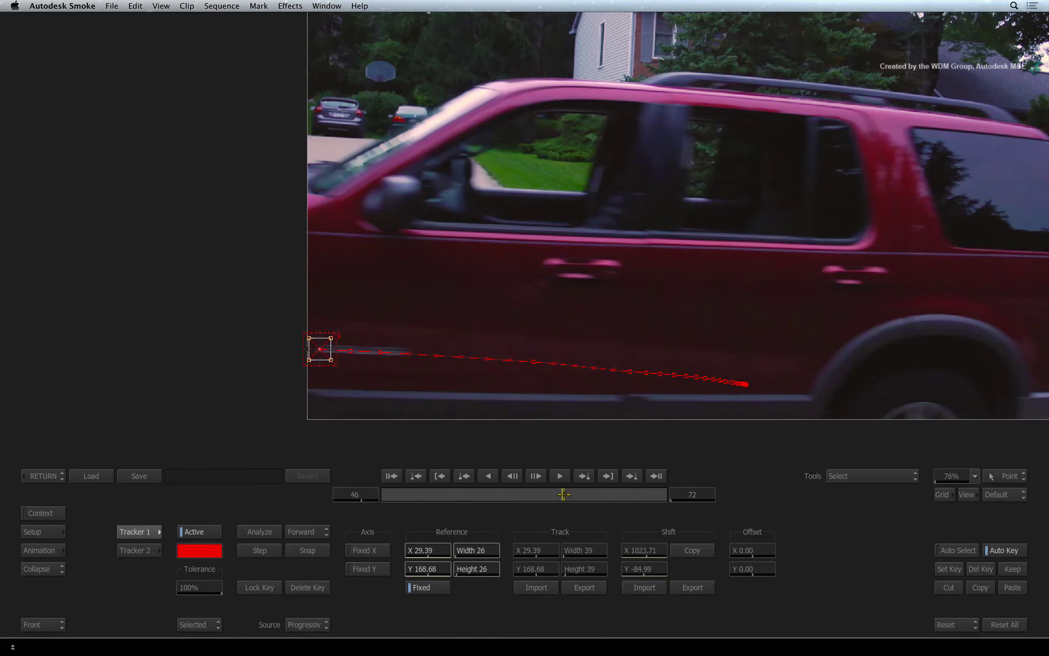
left_click_drag(563, 494, 569, 494)
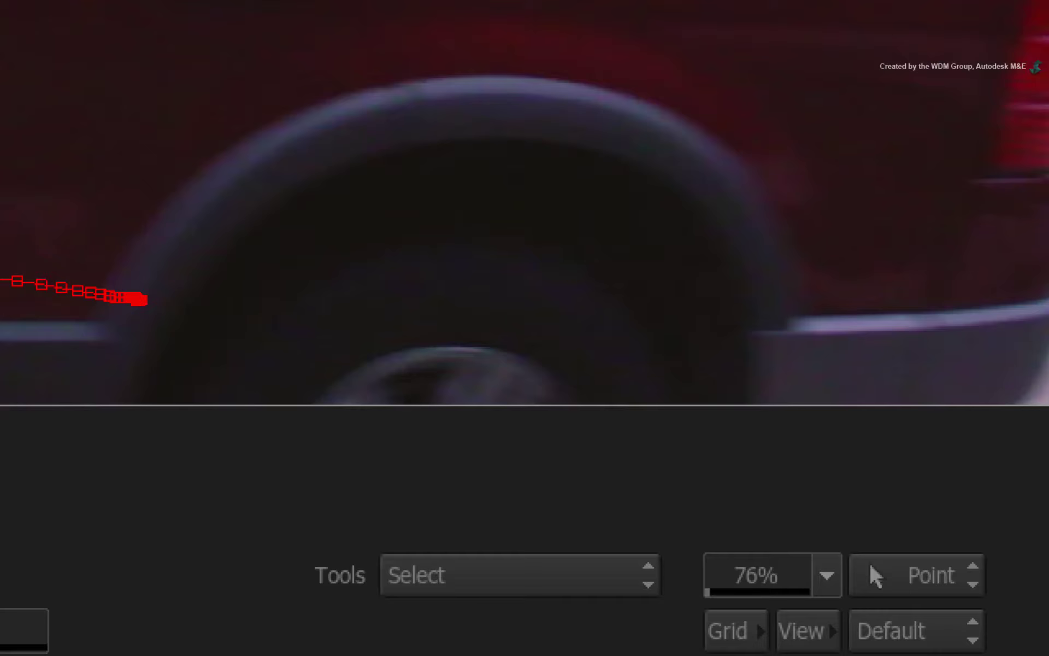
Add a shift keyframe and align the tracker point at frame 52 (track X −433.74, Y 196.79)
left_click(471, 574)
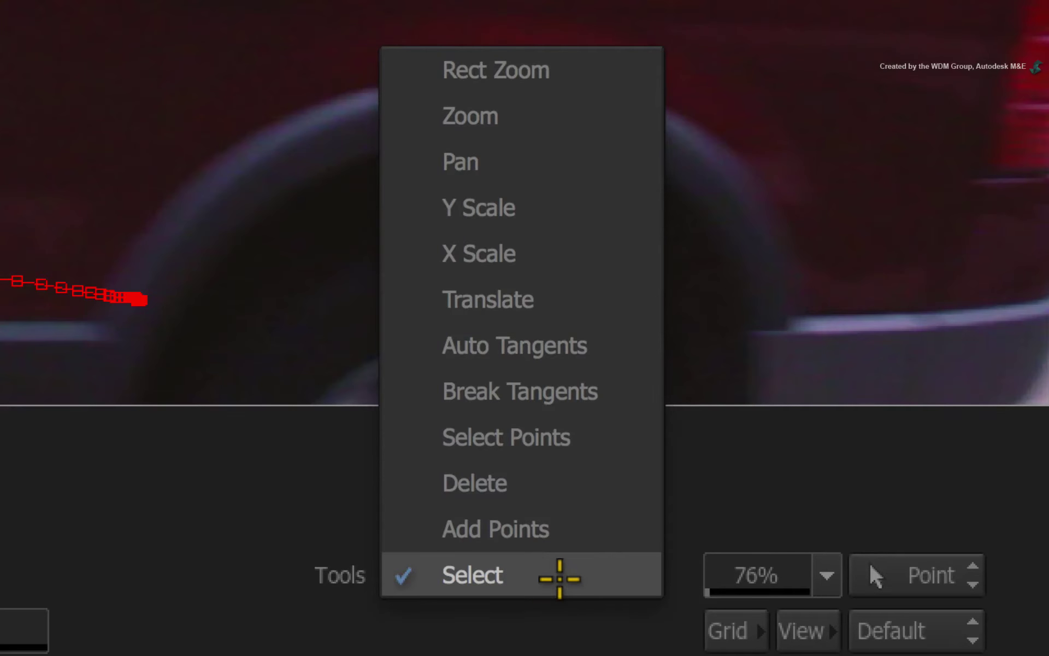
left_click(568, 528)
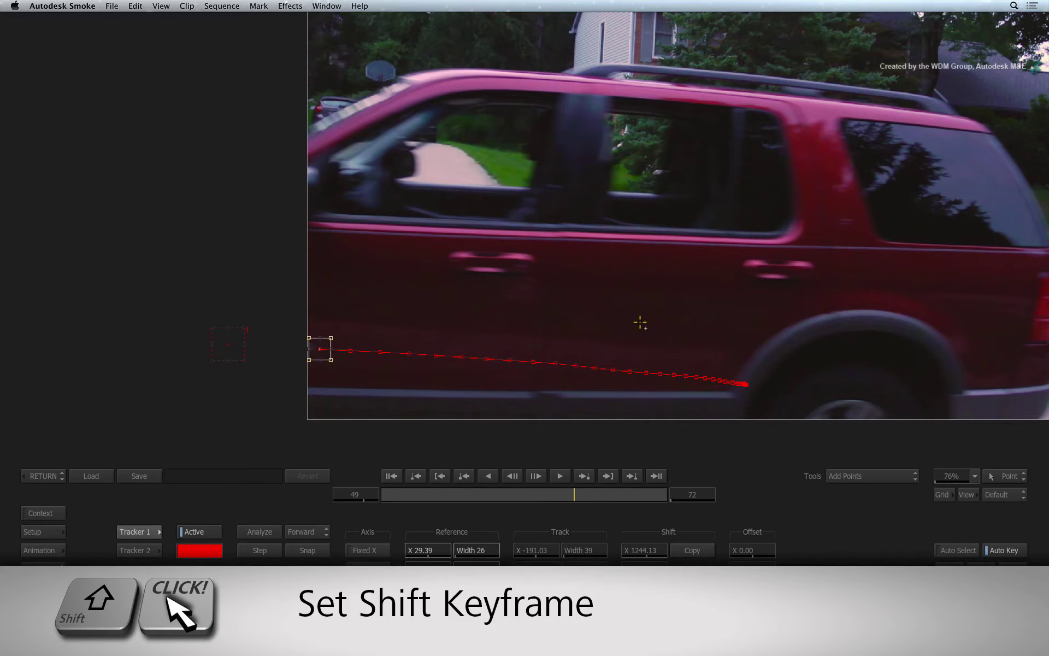
left_click(233, 342, "shift")
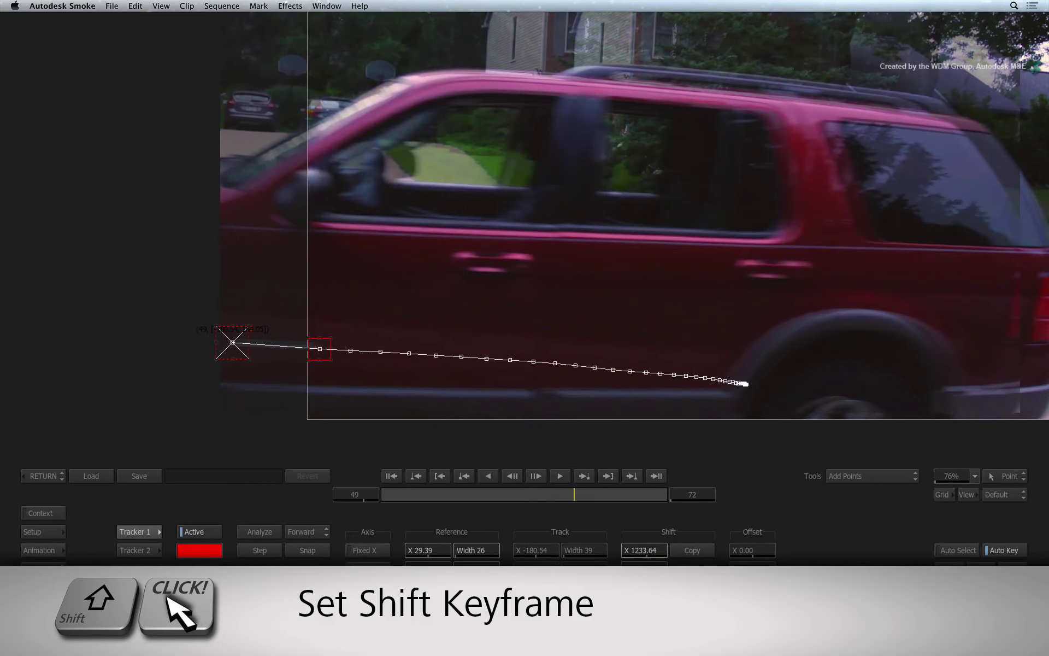
left_click_drag(233, 342, 235, 342)
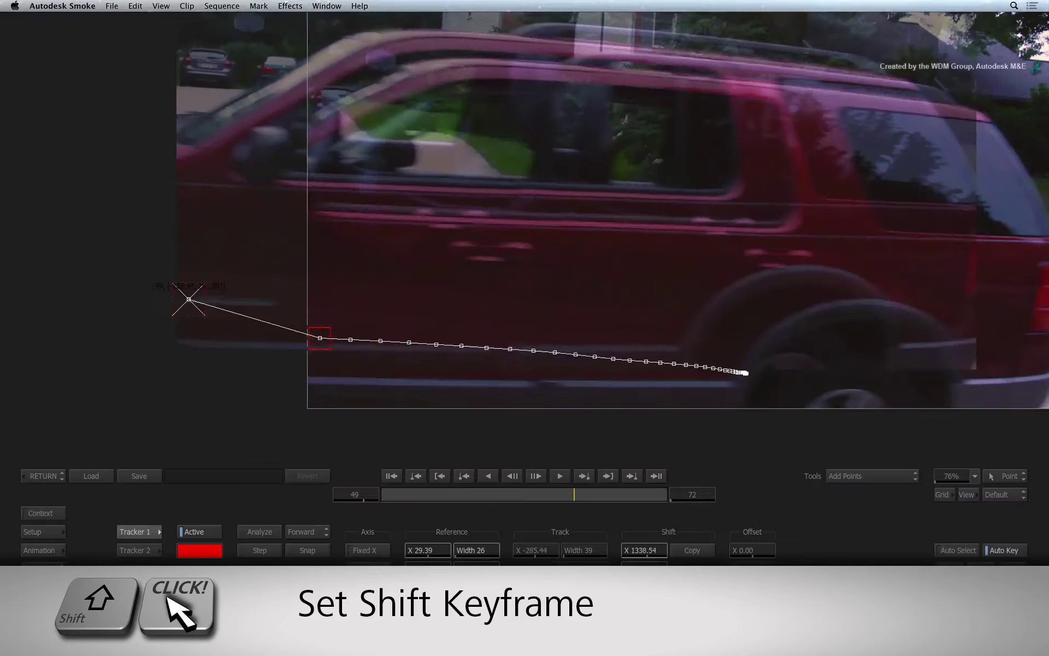
left_click_drag(212, 329, 228, 331)
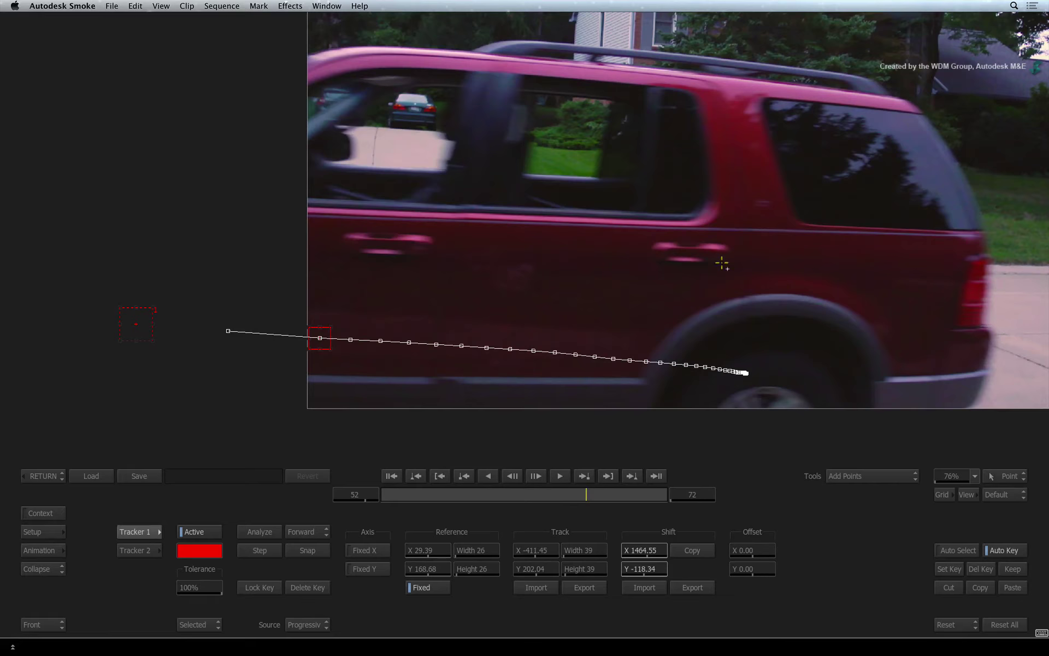
mouse_move(136, 323)
left_mouse_down()
mouse_move(129, 304)
mouse_move(127, 325)
left_mouse_up()
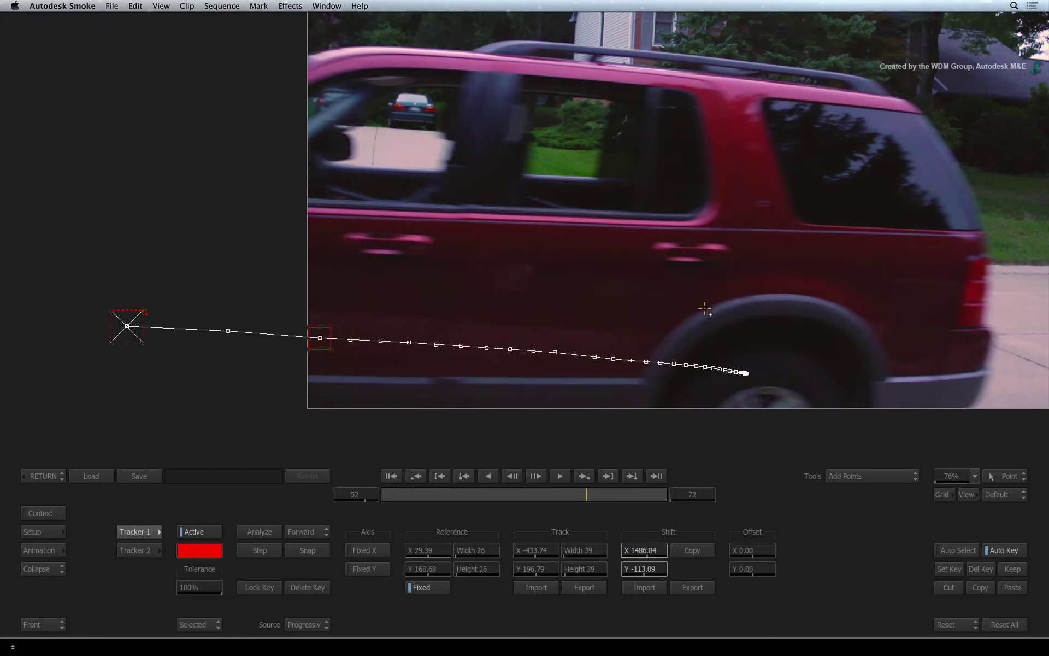
Recentre the viewer and drag the frame-42 tracker onto the lettering at track X 379.17, Y 151.96
left_click(974, 476)
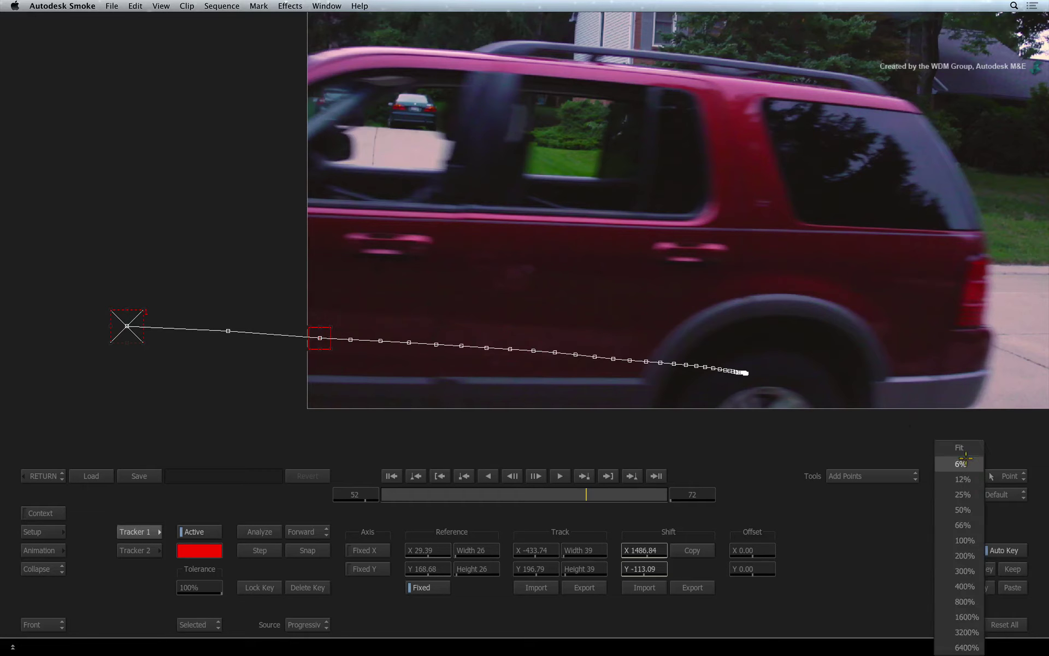
left_click(951, 442)
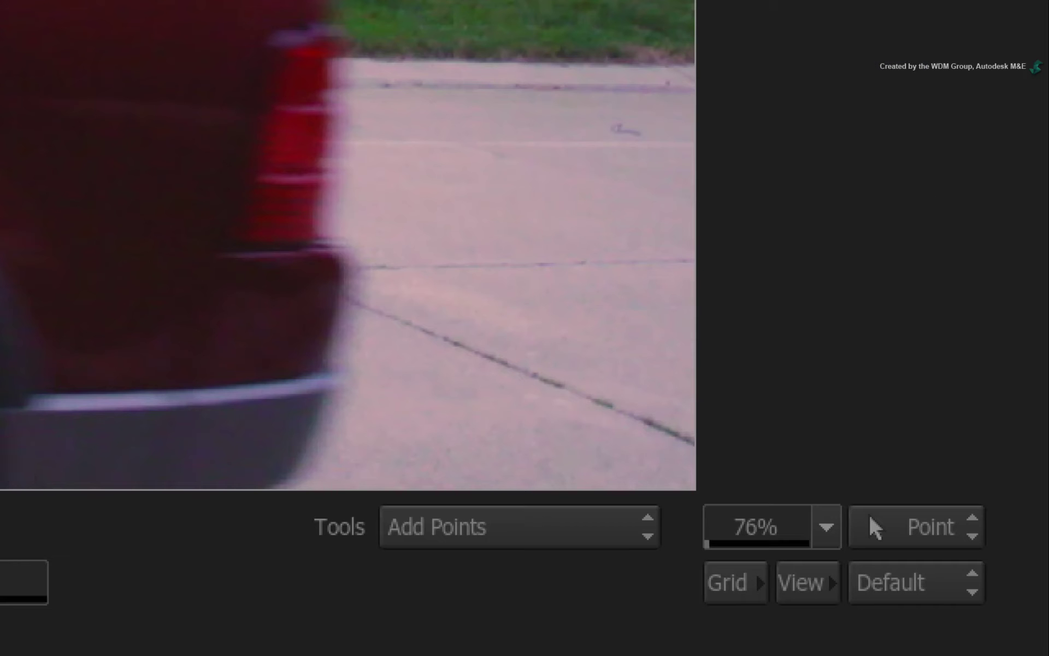
left_click(546, 525)
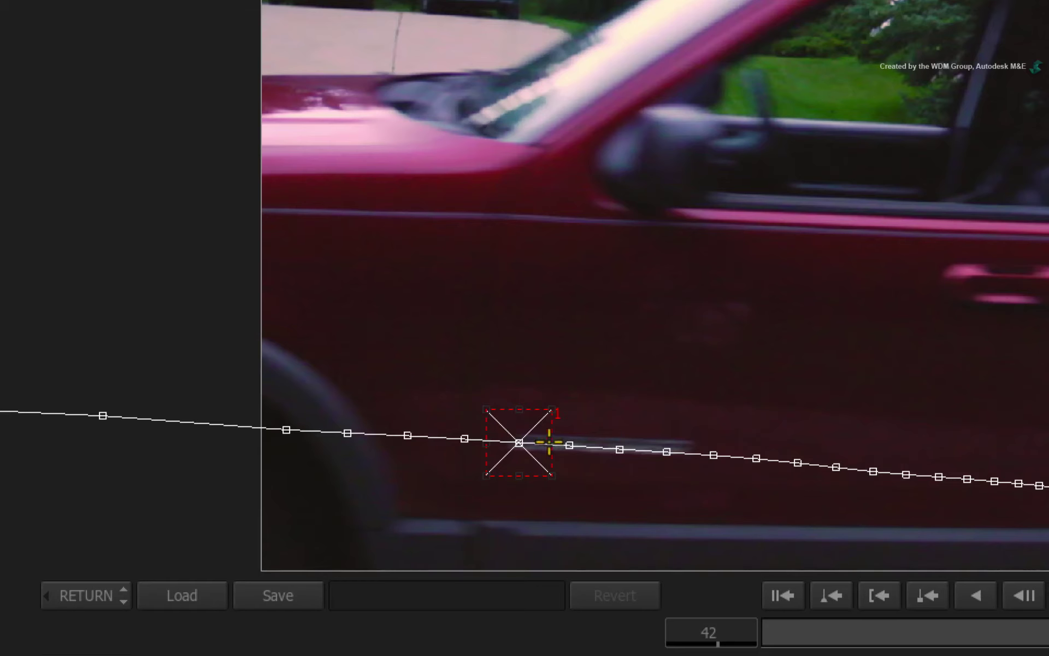
left_click_drag(519, 442, 581, 439)
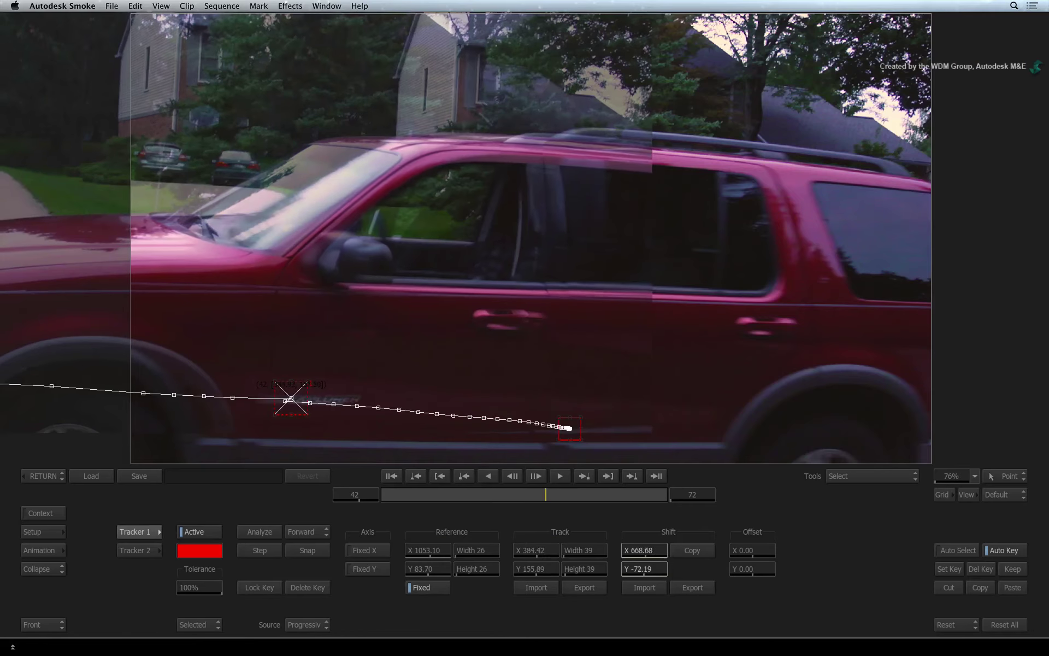
left_click_drag(292, 398, 288, 401)
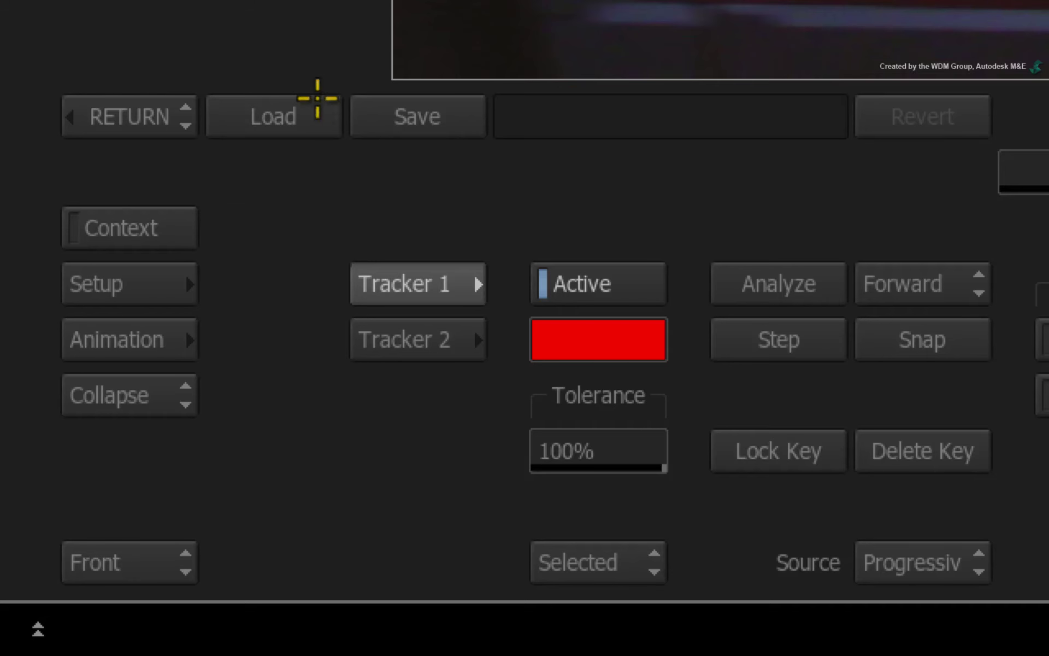
Load the saved Track_Off_Screen setup into Tracker 1 from the Load browser
left_click(100, 474)
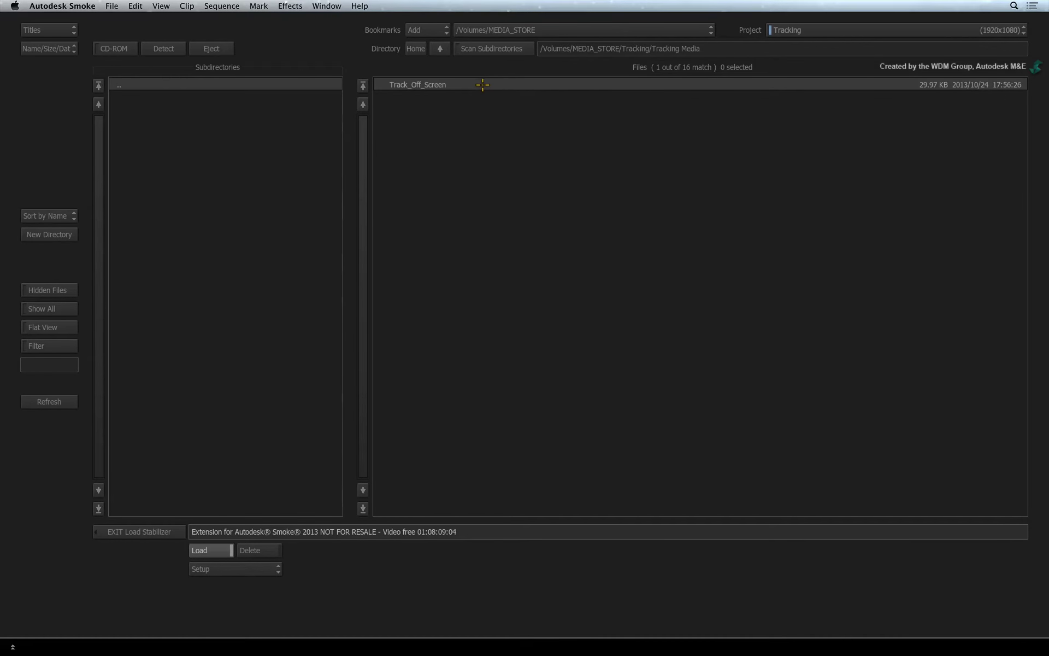
left_click(475, 84)
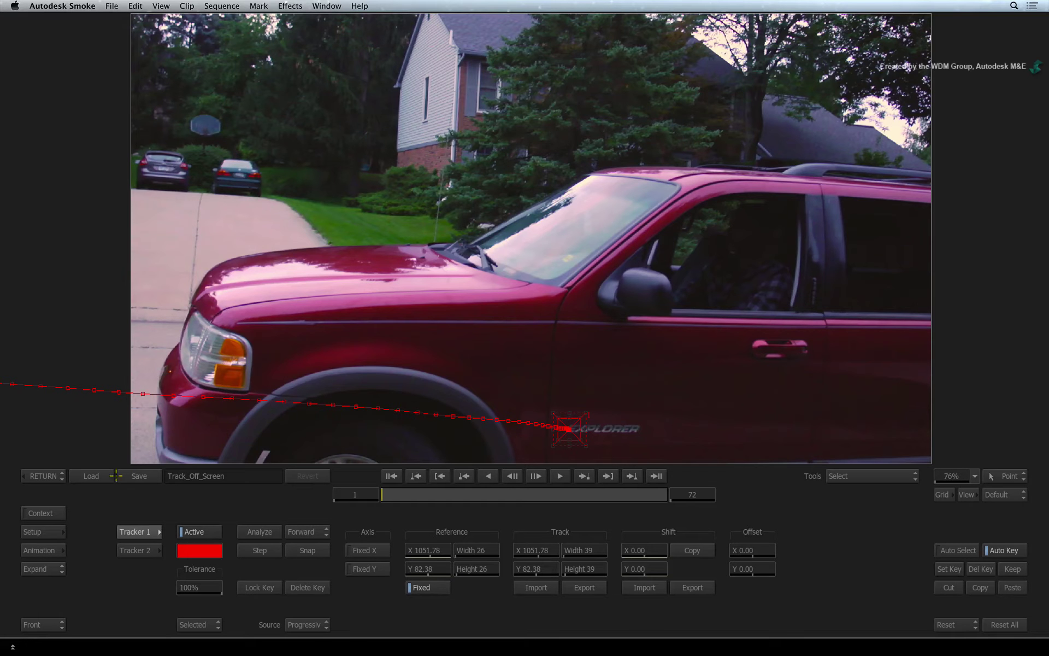
Return to the Action scene and play and scrub the clip to check the tracked axis
left_click(41, 476)
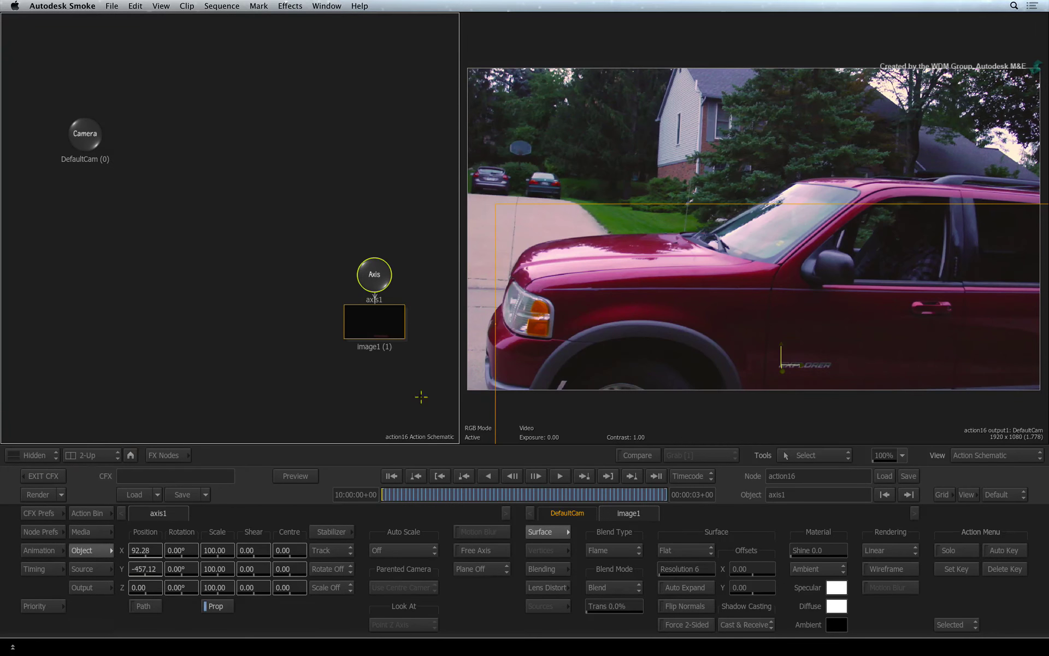
left_click_drag(647, 398, 622, 345)
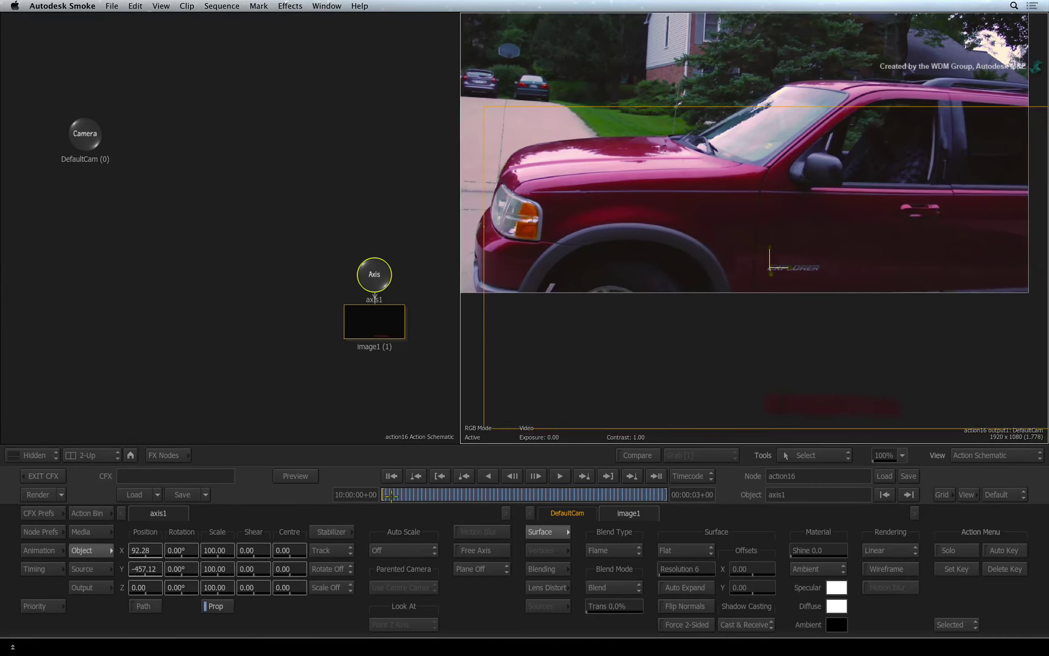
left_click(560, 477)
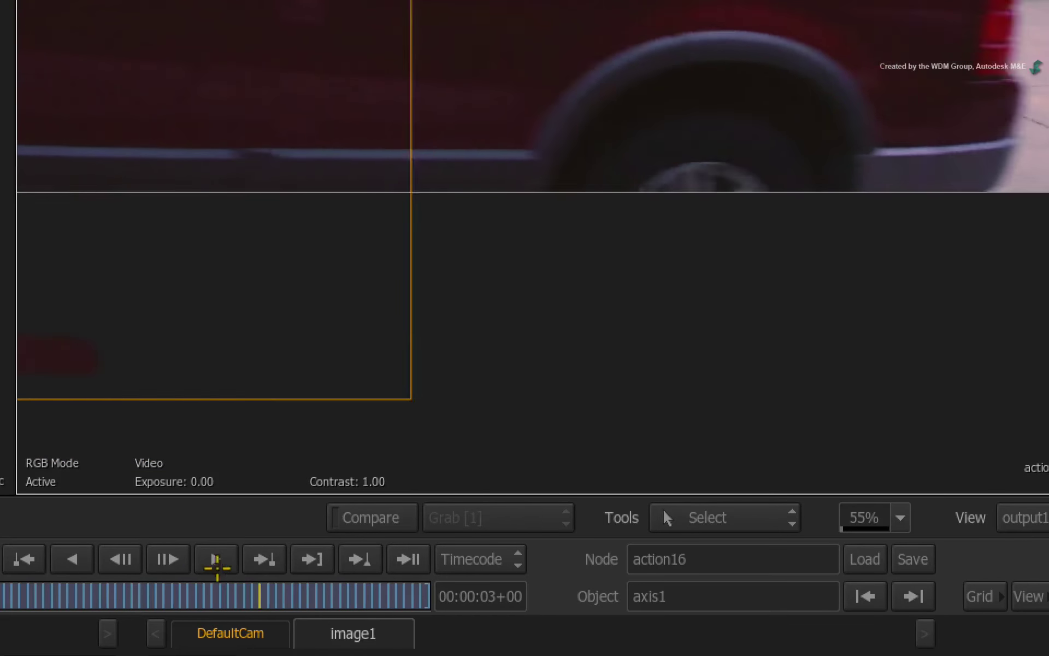
left_click(13, 559)
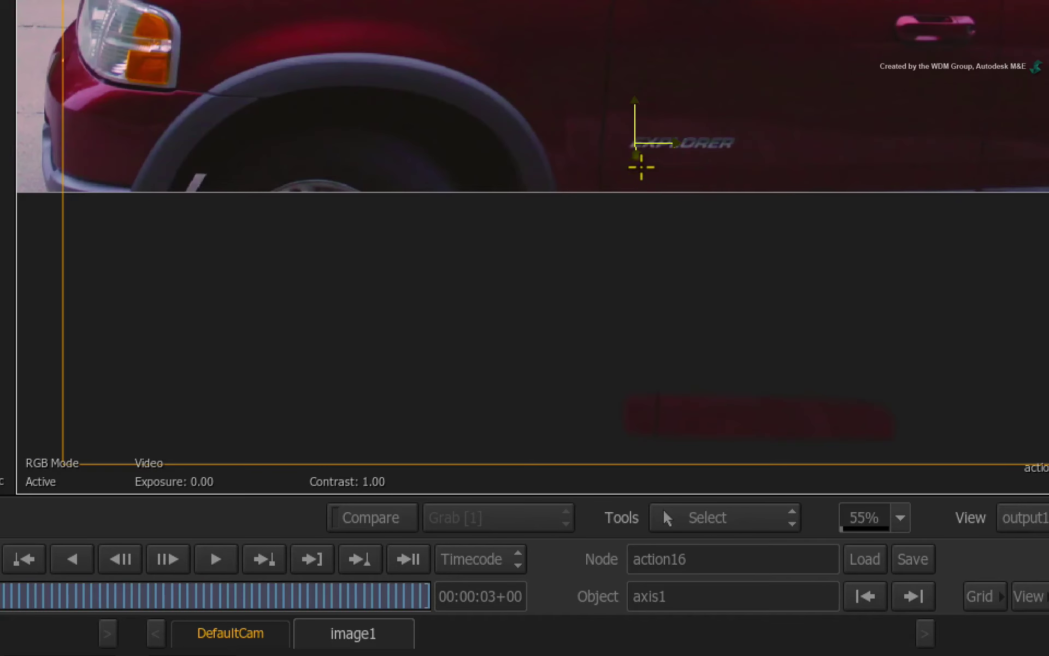
left_click_drag(8, 581, 306, 582)
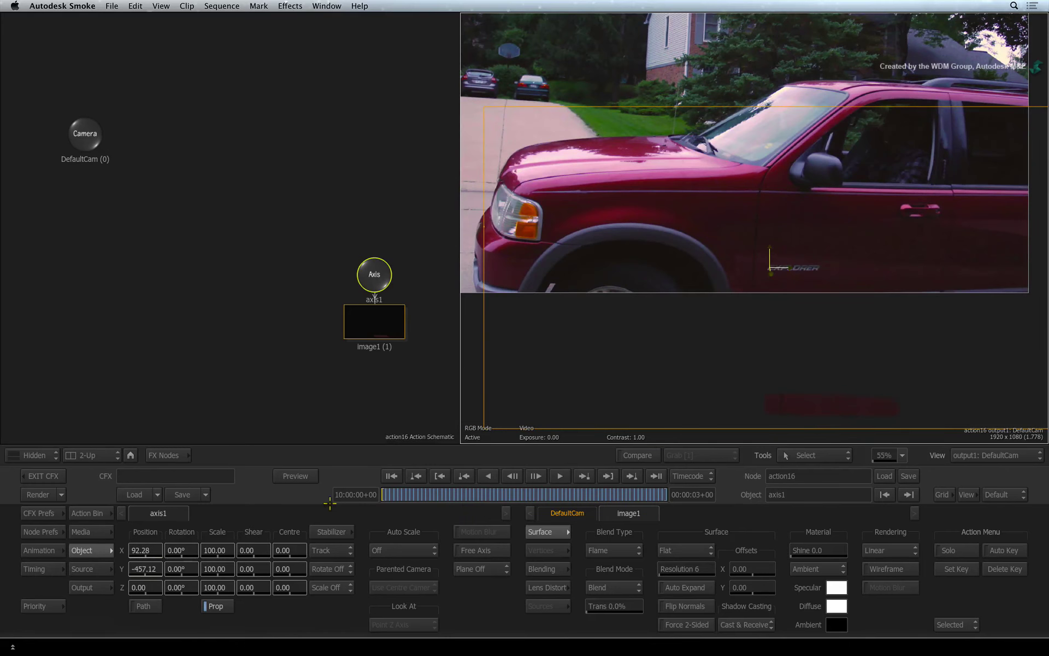
Fit the frame in the viewer and move the Axis and image1 nodes left in the schematic
left_click(905, 455)
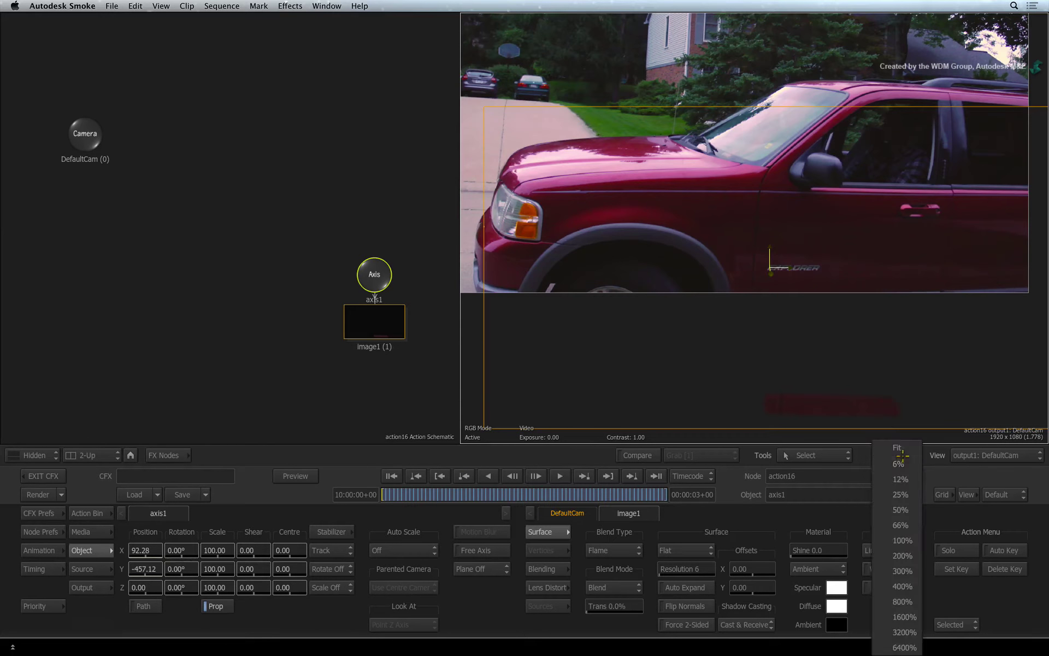
left_click(904, 443)
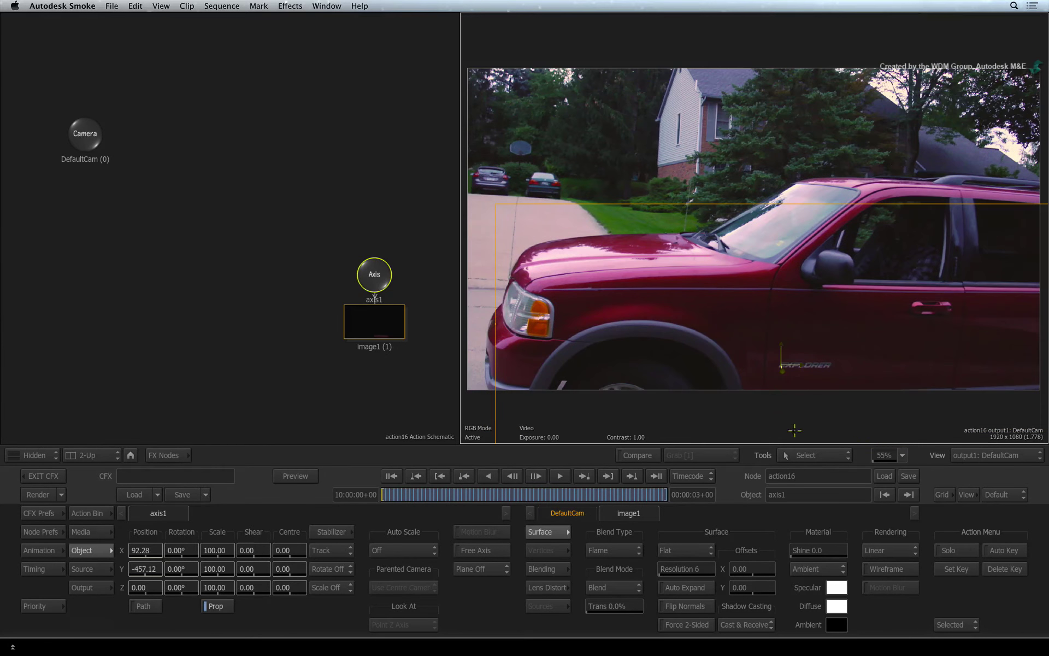
left_click_drag(384, 285, 252, 144)
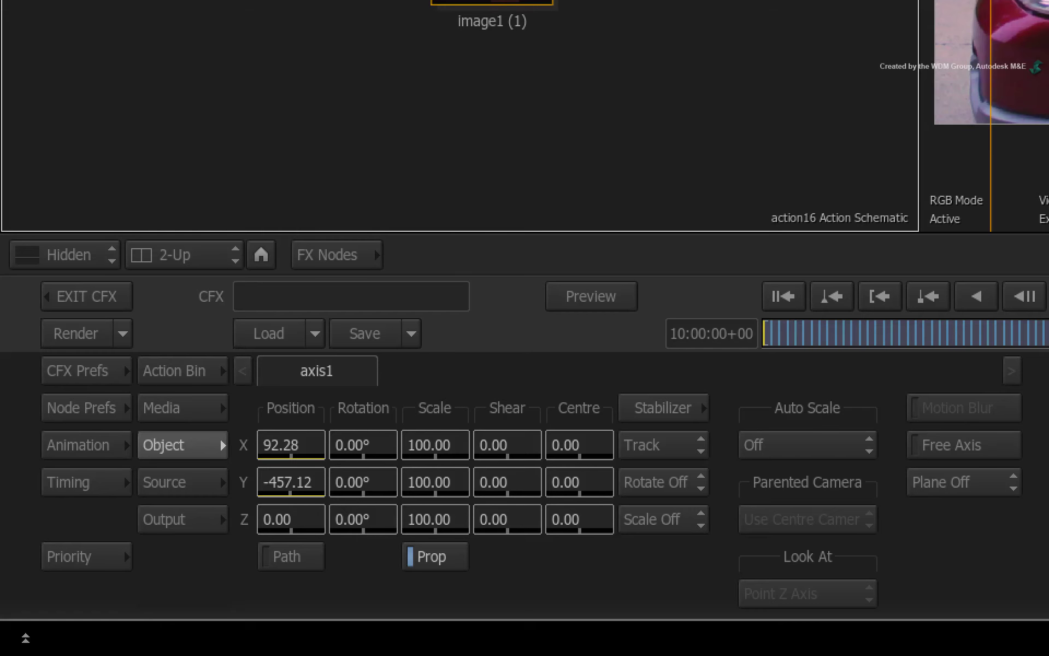
Drag an Axis from the Action Bin between axis1 and image1, then scrub the clip to review
left_click(174, 366)
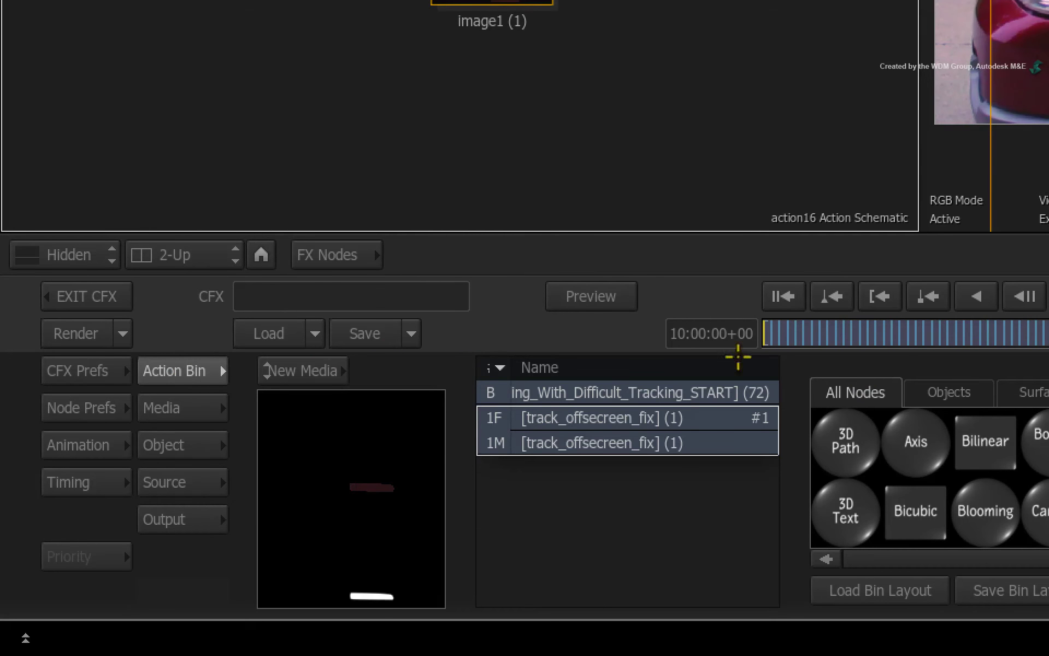
left_click_drag(916, 441, 662, 3)
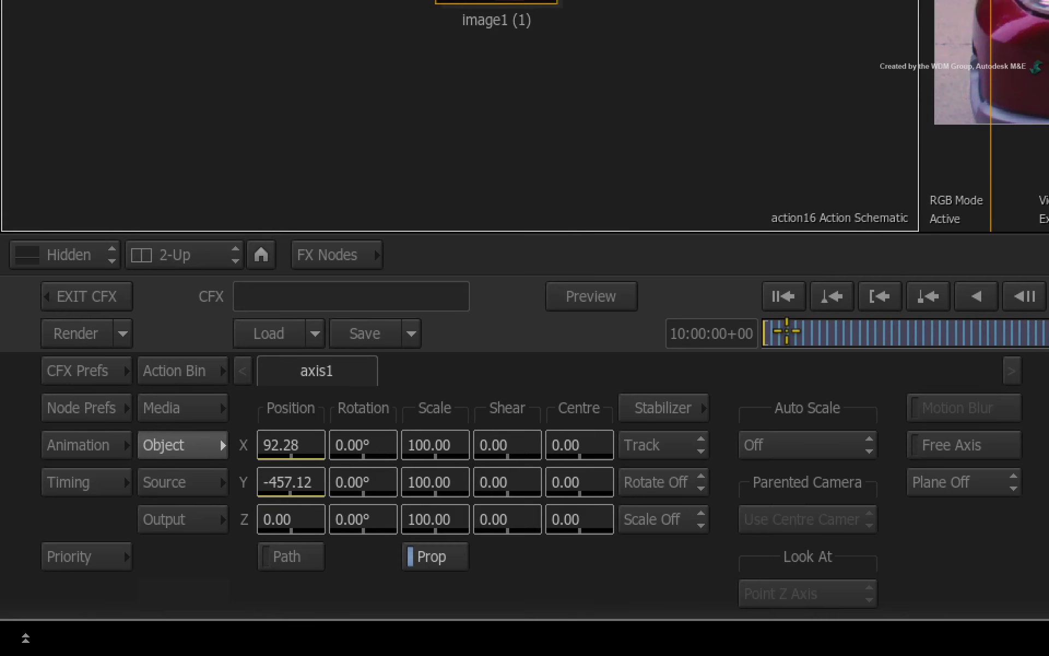
mouse_move(782, 333)
left_mouse_down()
mouse_move(1048, 333)
mouse_move(737, 367)
mouse_move(575, 369)
left_mouse_up()
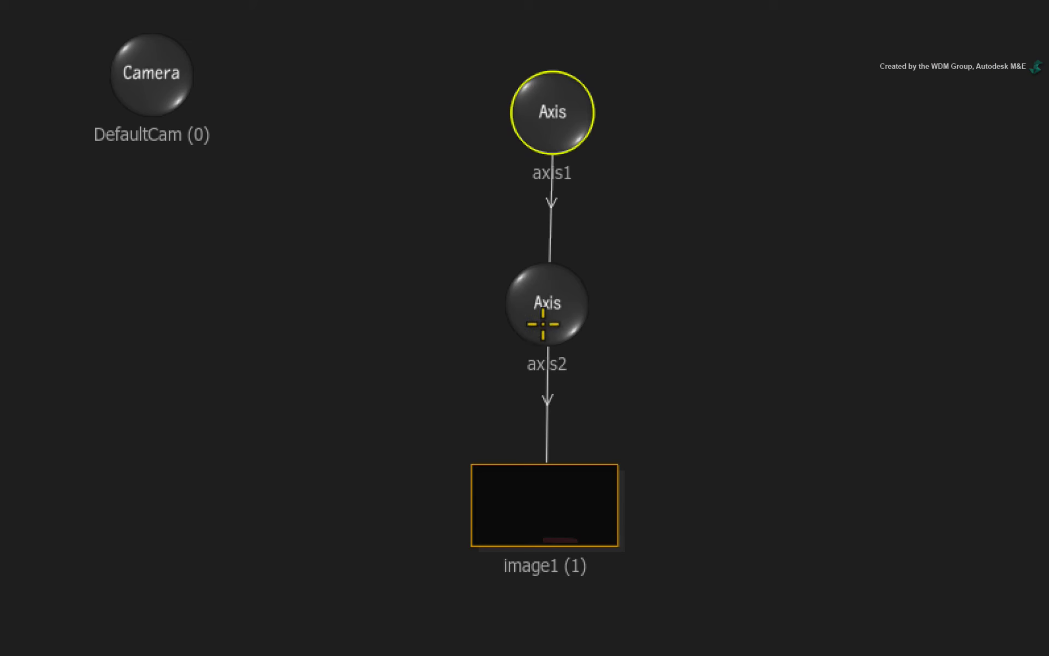
Select axis2 and set its Position X to -92.28
left_click(546, 300)
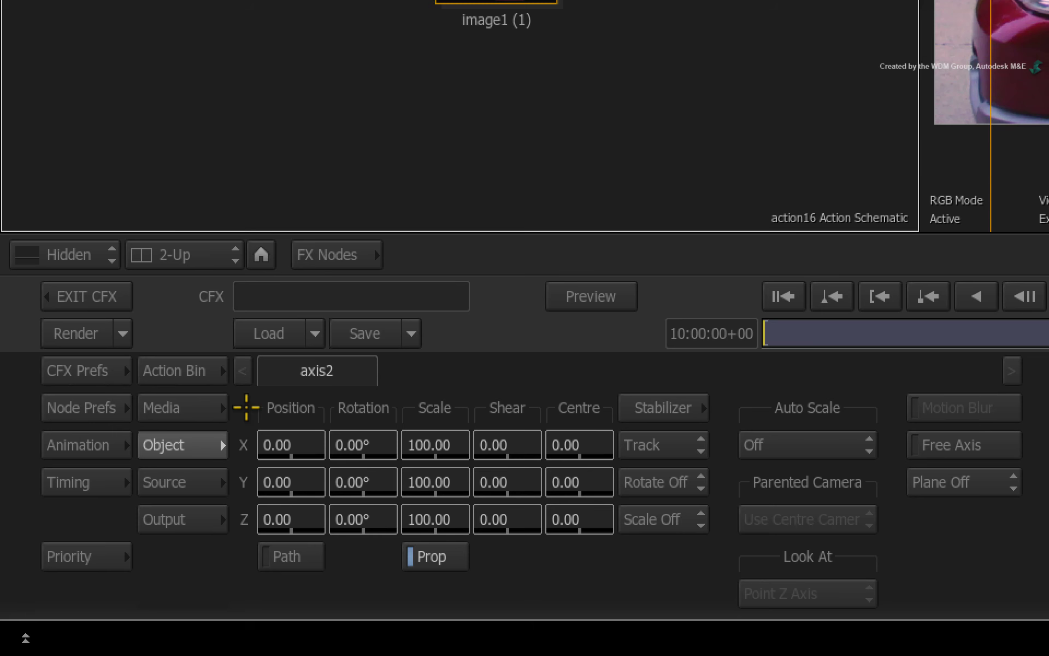
left_click(287, 442)
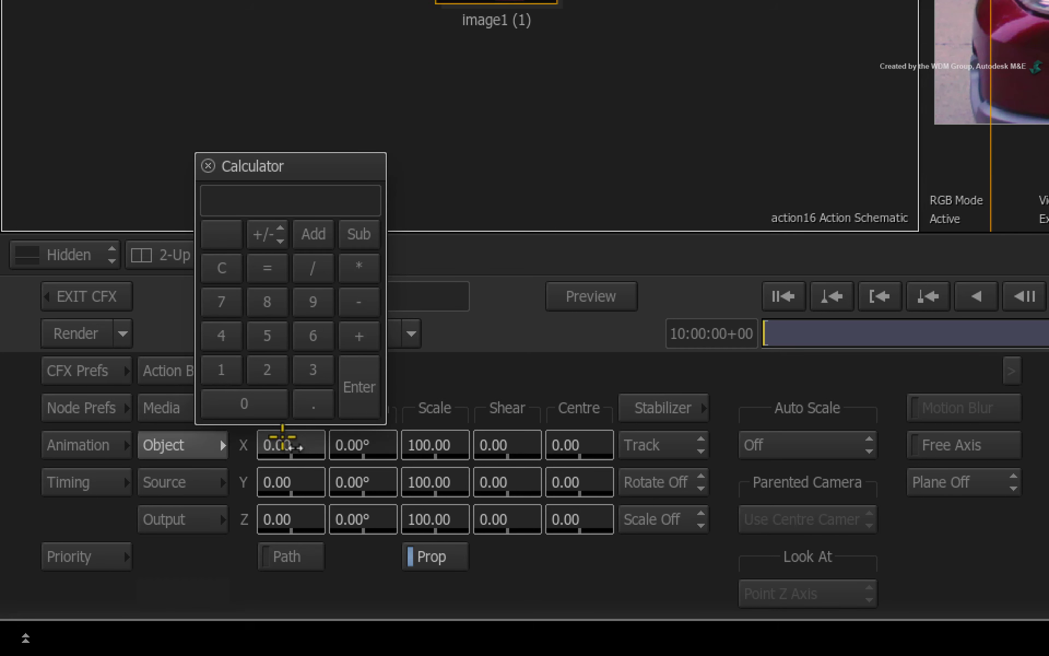
left_click(359, 302)
left_click(312, 302)
left_click(261, 366)
left_click(304, 403)
left_click(266, 368)
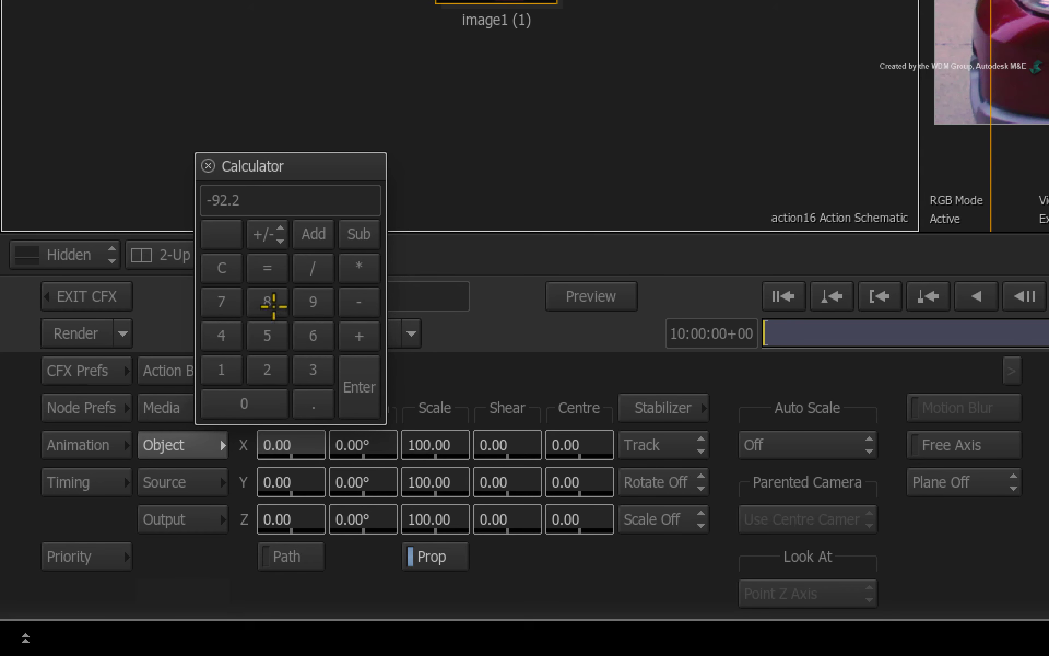
left_click(271, 302)
left_click(358, 385)
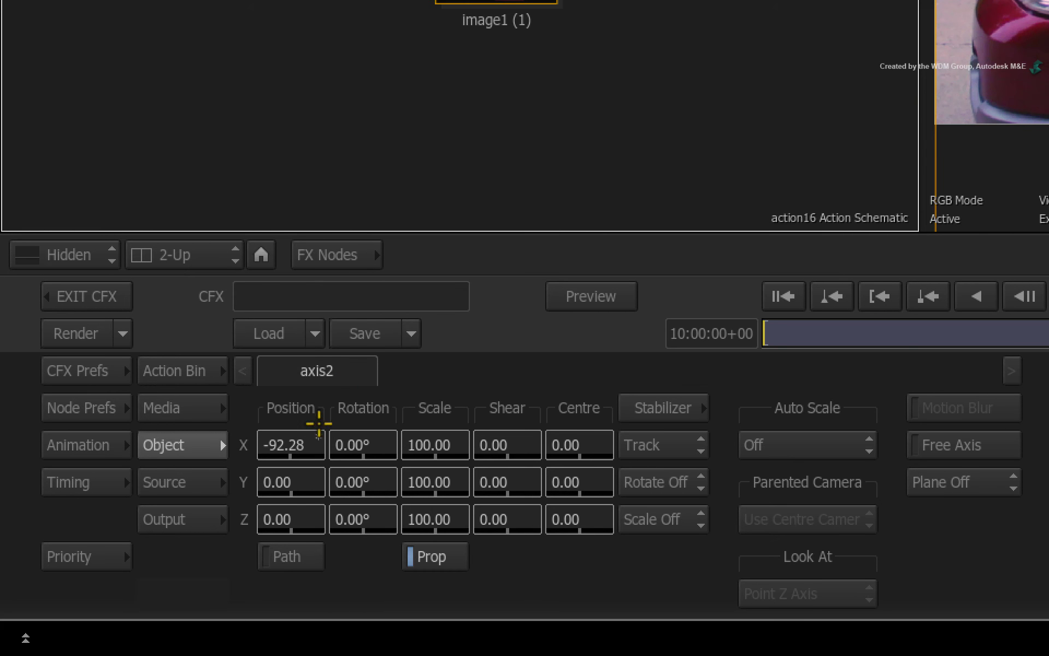
Set axis2's Position Y to 457.12 and play through the clip to check the offset
left_click(276, 481)
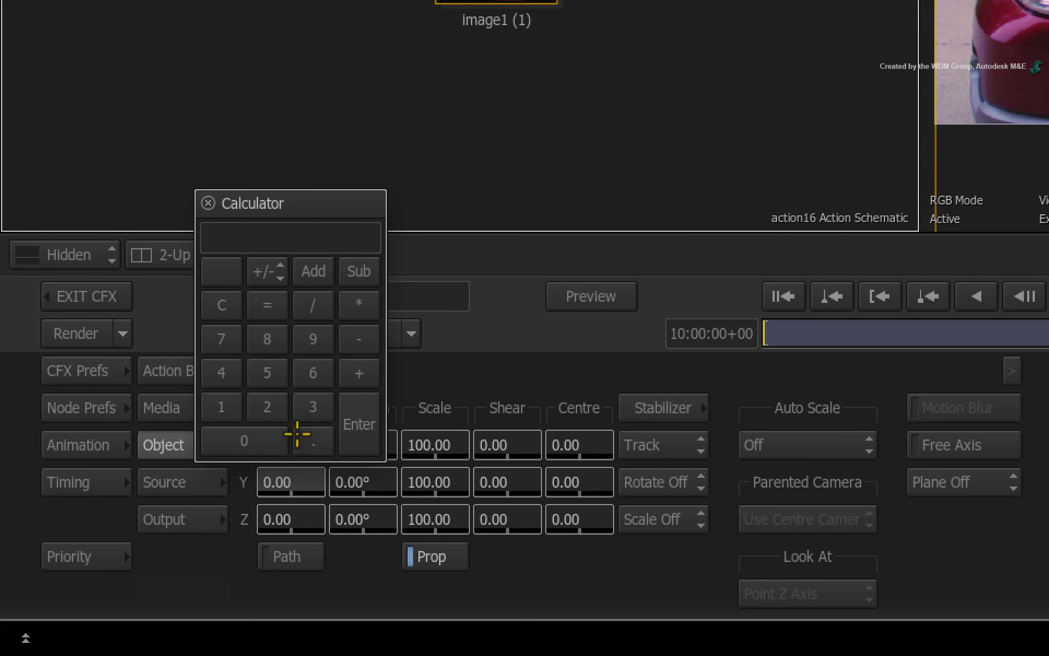
left_click(223, 371)
left_click(264, 378)
left_click(216, 337)
left_click(314, 441)
left_click(221, 407)
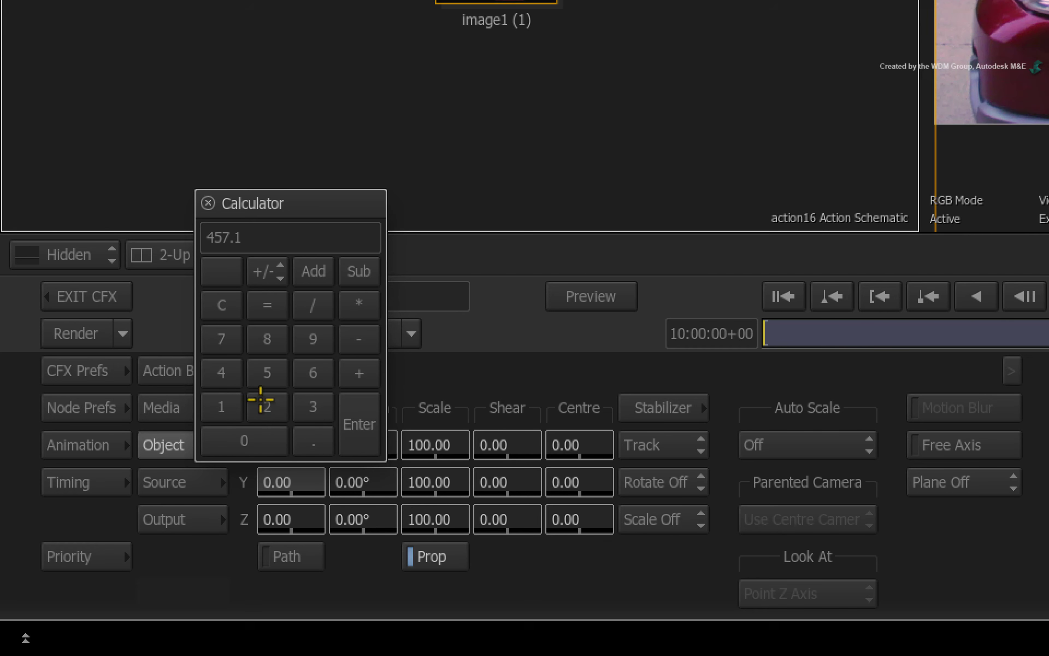
left_click(268, 407)
left_click(353, 431)
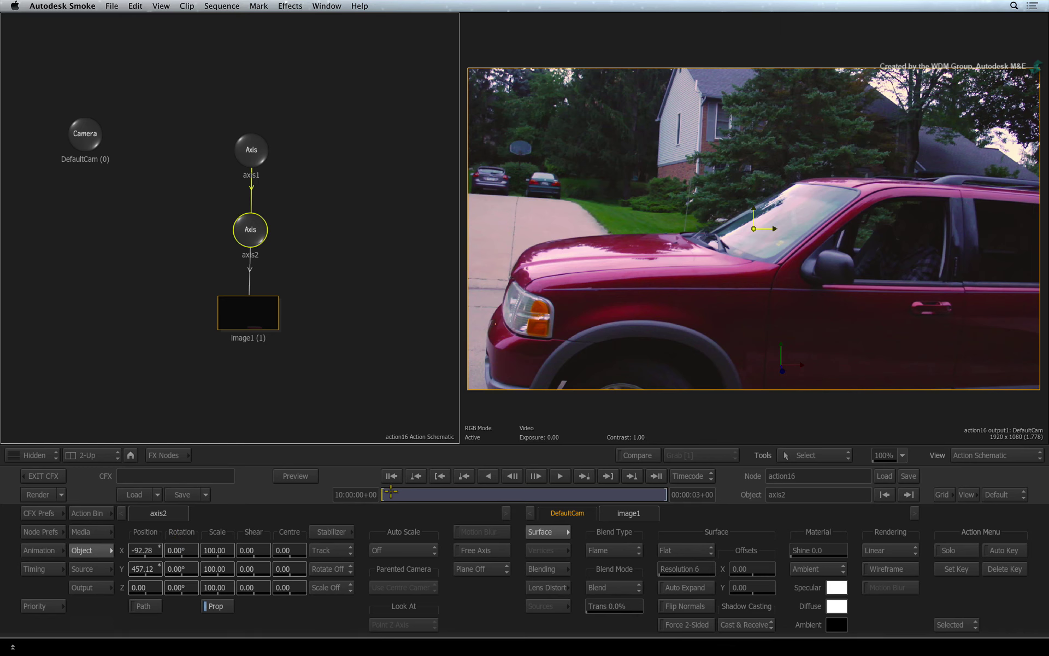
left_click_drag(439, 492, 637, 447)
Enable motion blur with 10 samples and a 0.30 shutter, then exit ConnectFX
left_click(414, 494)
left_click(41, 531)
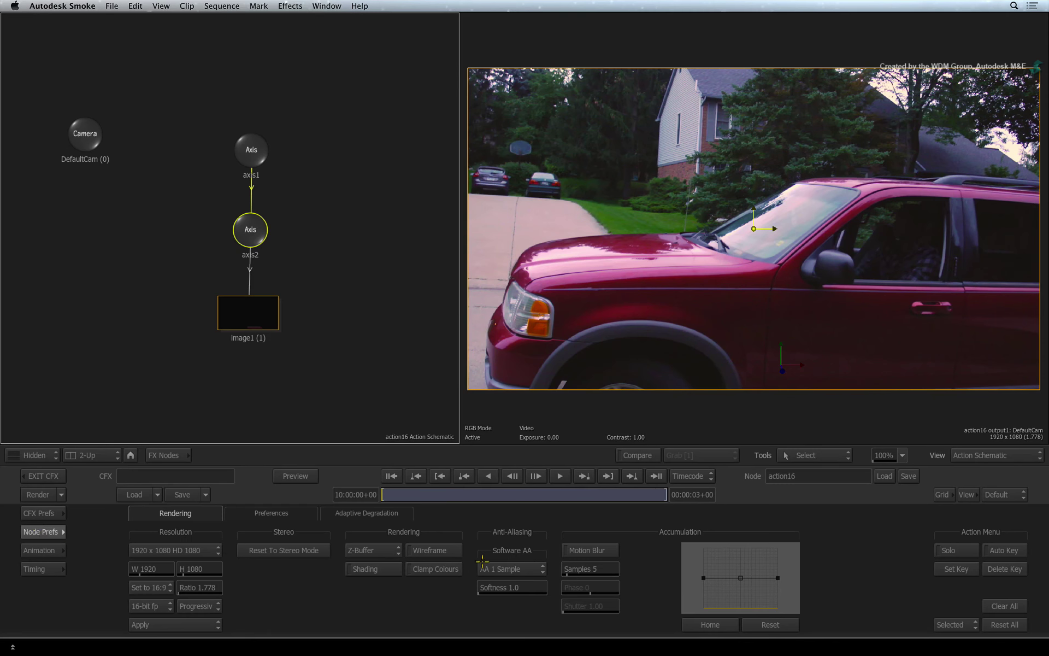
left_click(601, 550)
left_click(596, 569)
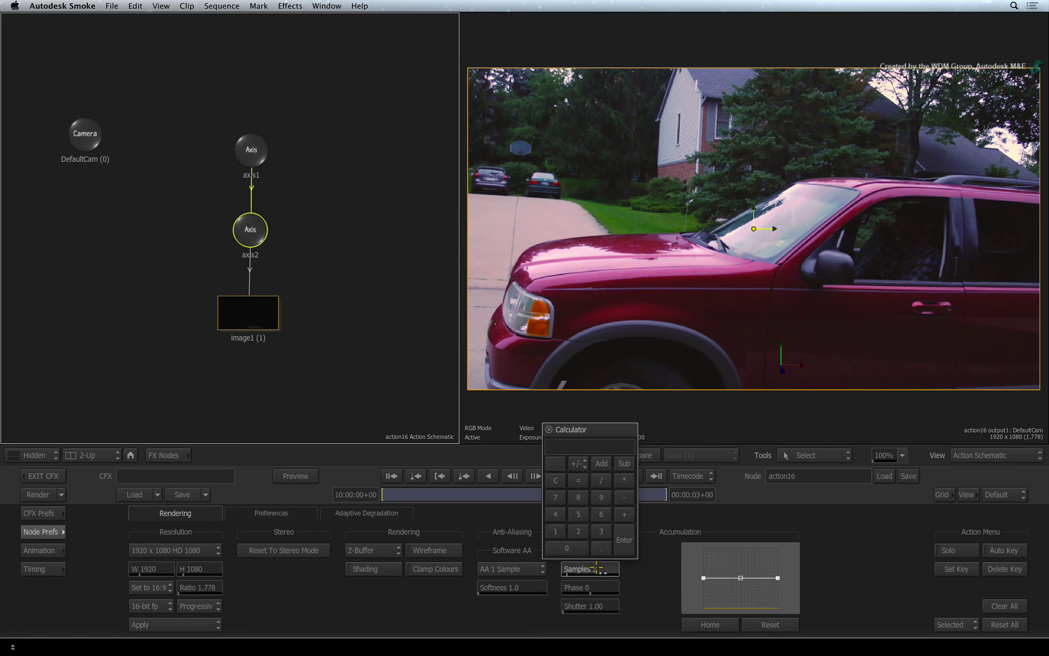
left_click(557, 531)
left_click(572, 544)
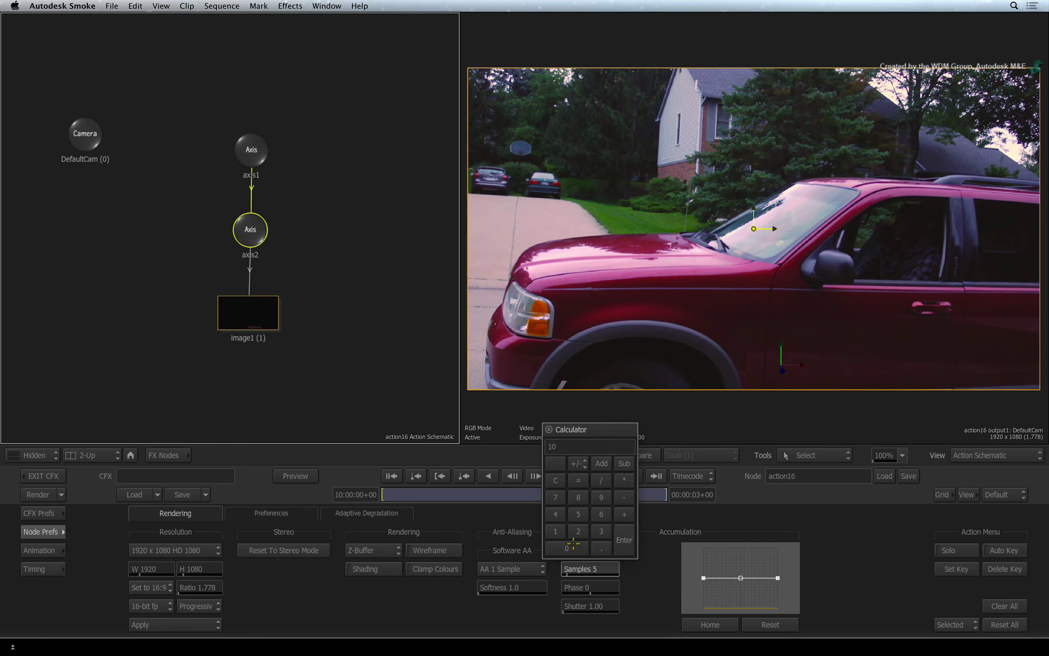
left_click(625, 537)
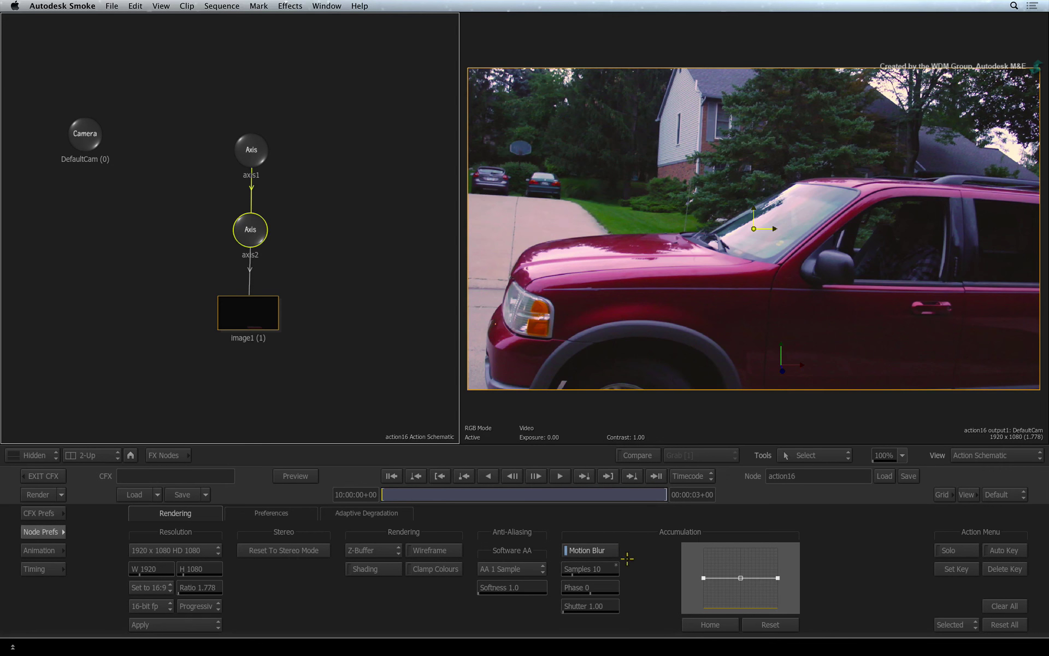
left_click(597, 605)
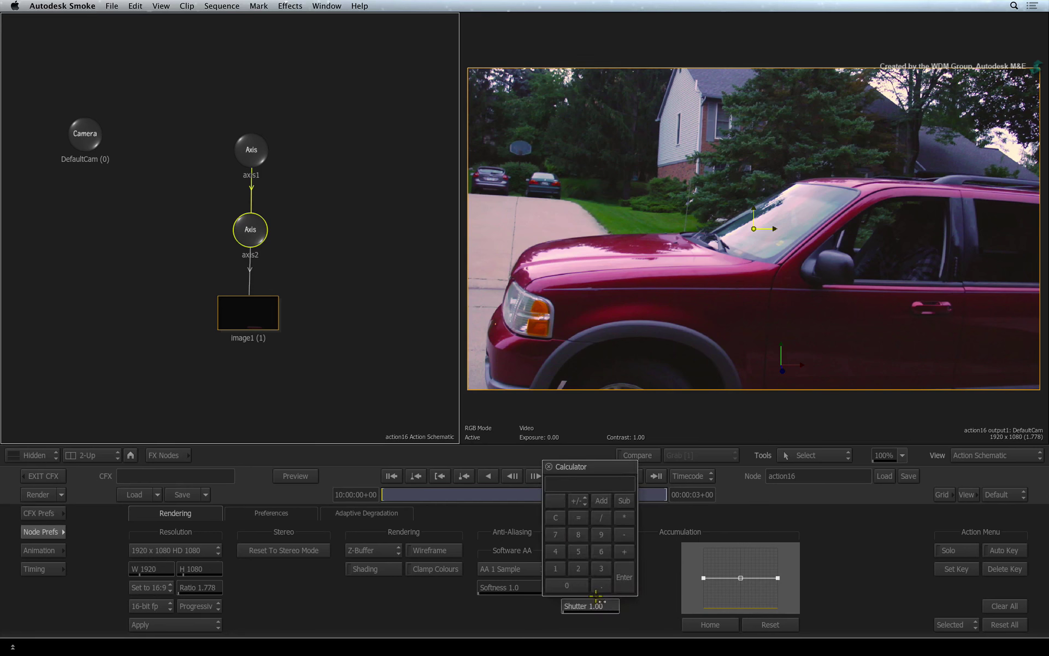
left_click(601, 568)
left_click(624, 575)
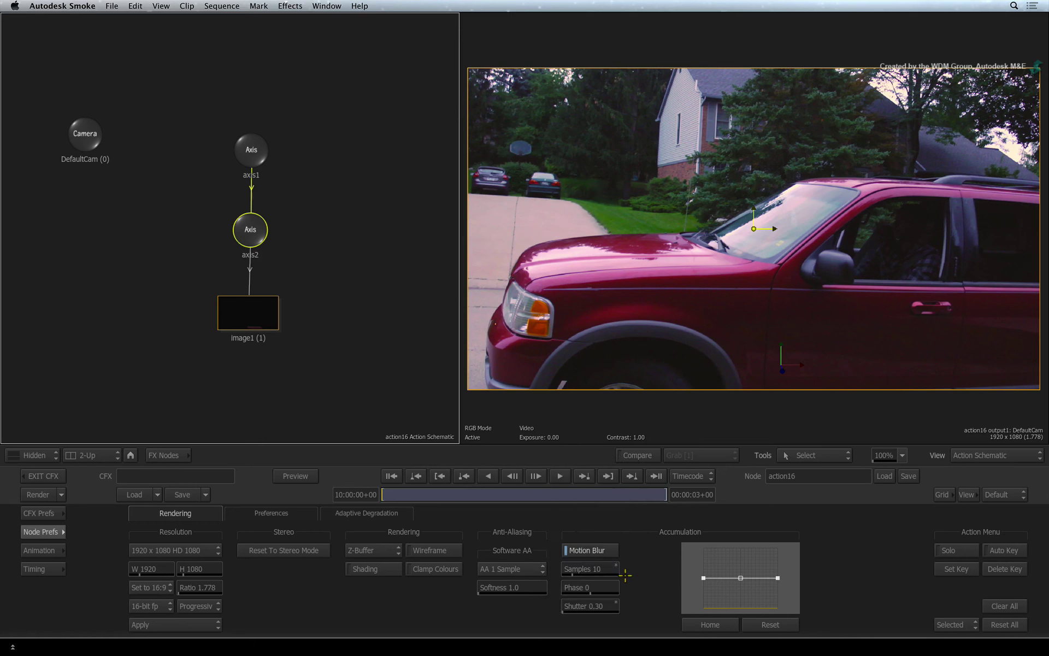
left_click(55, 473)
Render the ConnectFX effect onto the timeline clip and let it finish
left_click(33, 457)
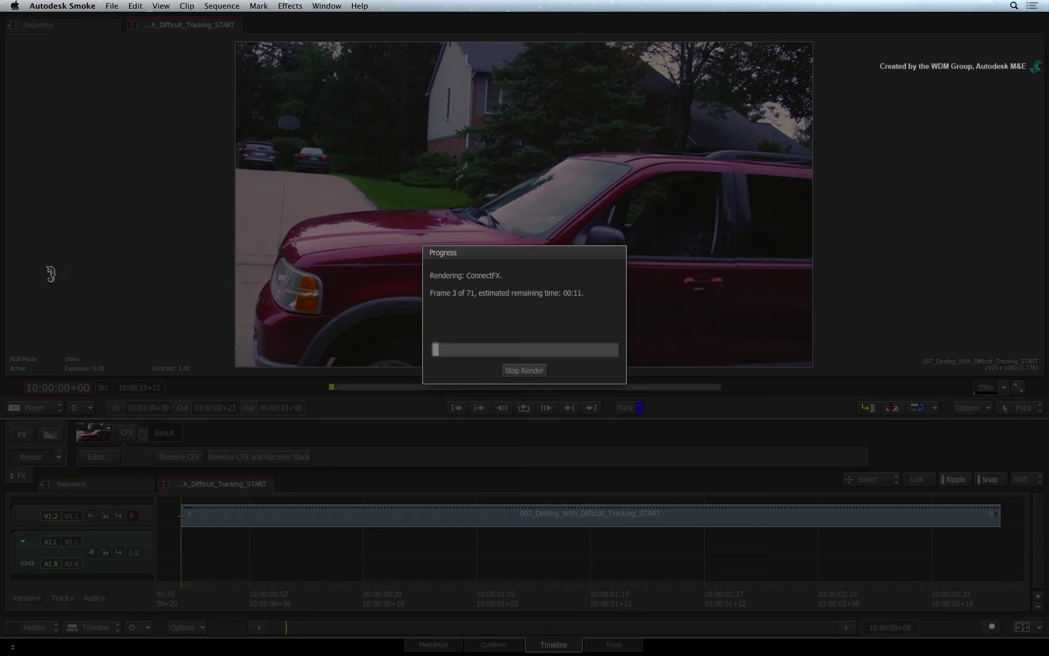